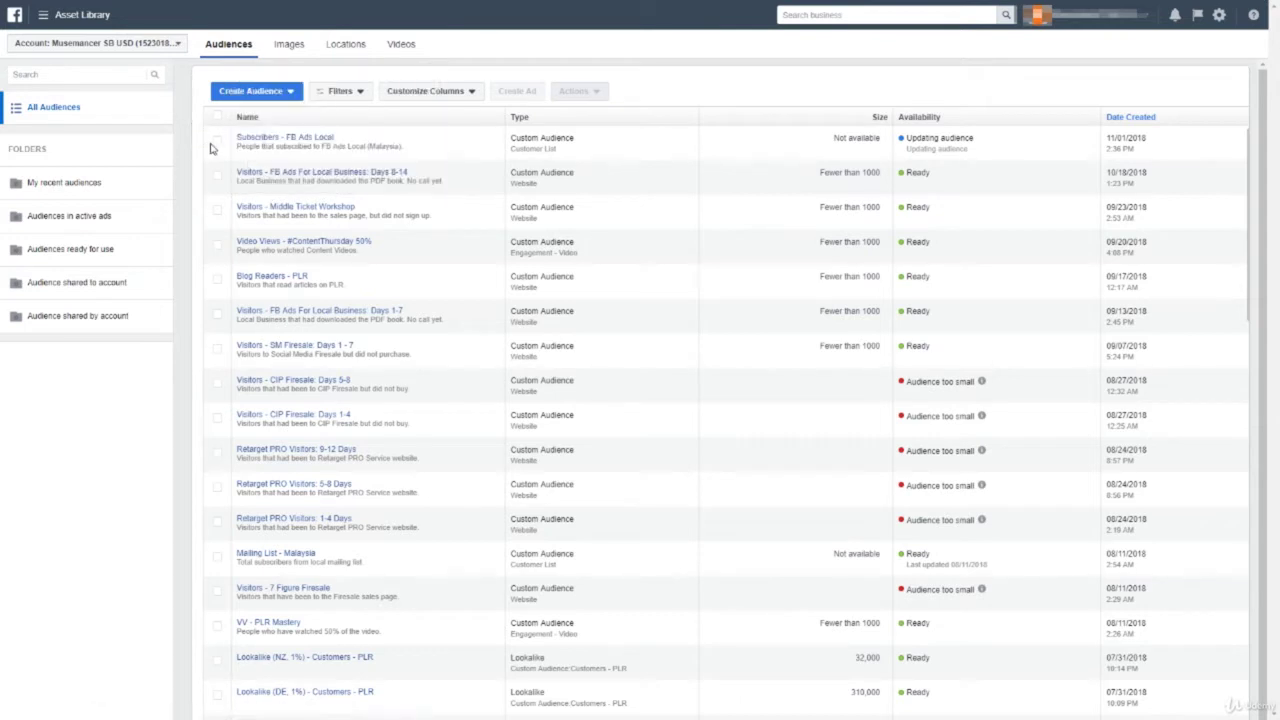
# Step: View the Lookalike (NZ, 1%) audience's details and dismiss its Edit dialog without changes
pyautogui.click(217, 661)
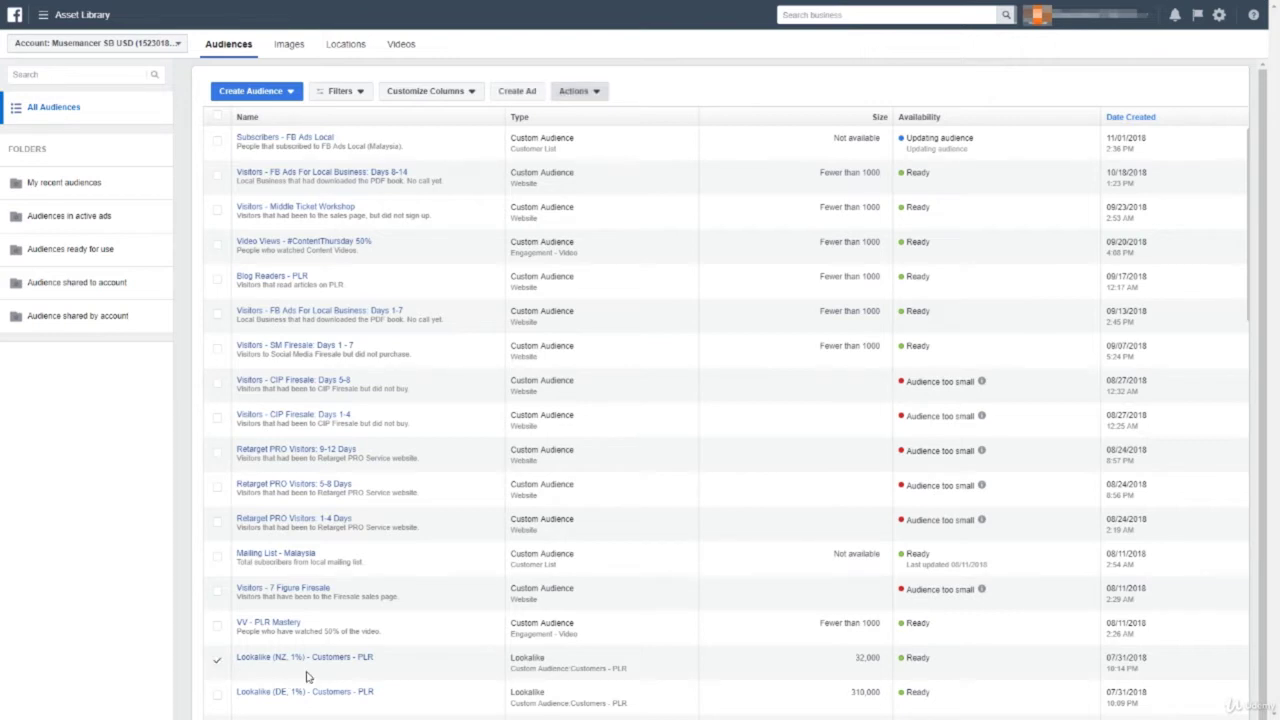
pyautogui.click(309, 661)
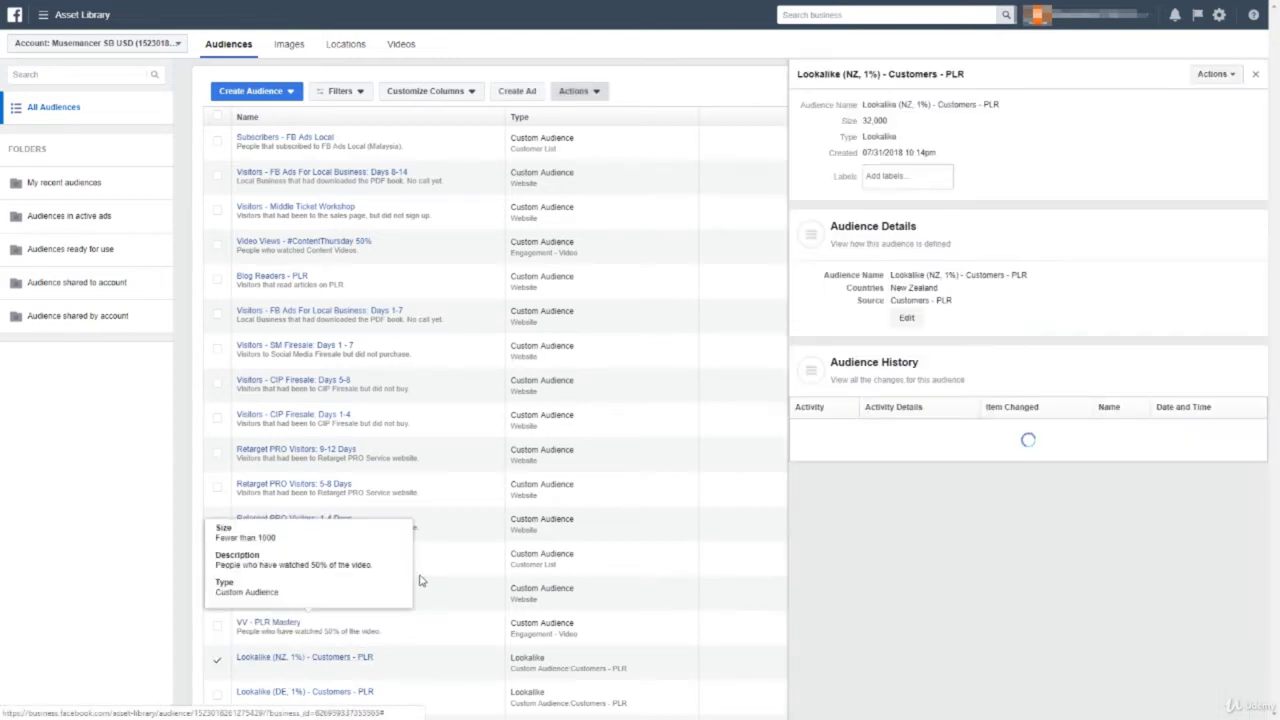
pyautogui.click(907, 318)
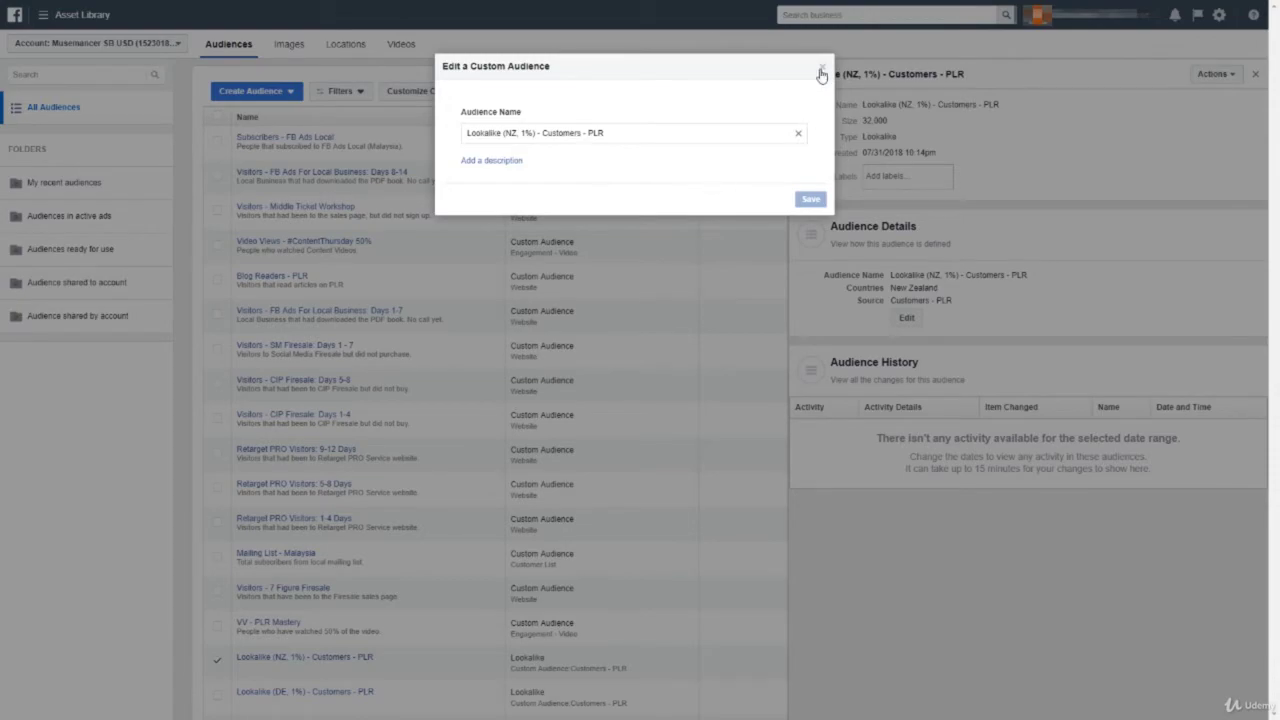
pyautogui.click(821, 70)
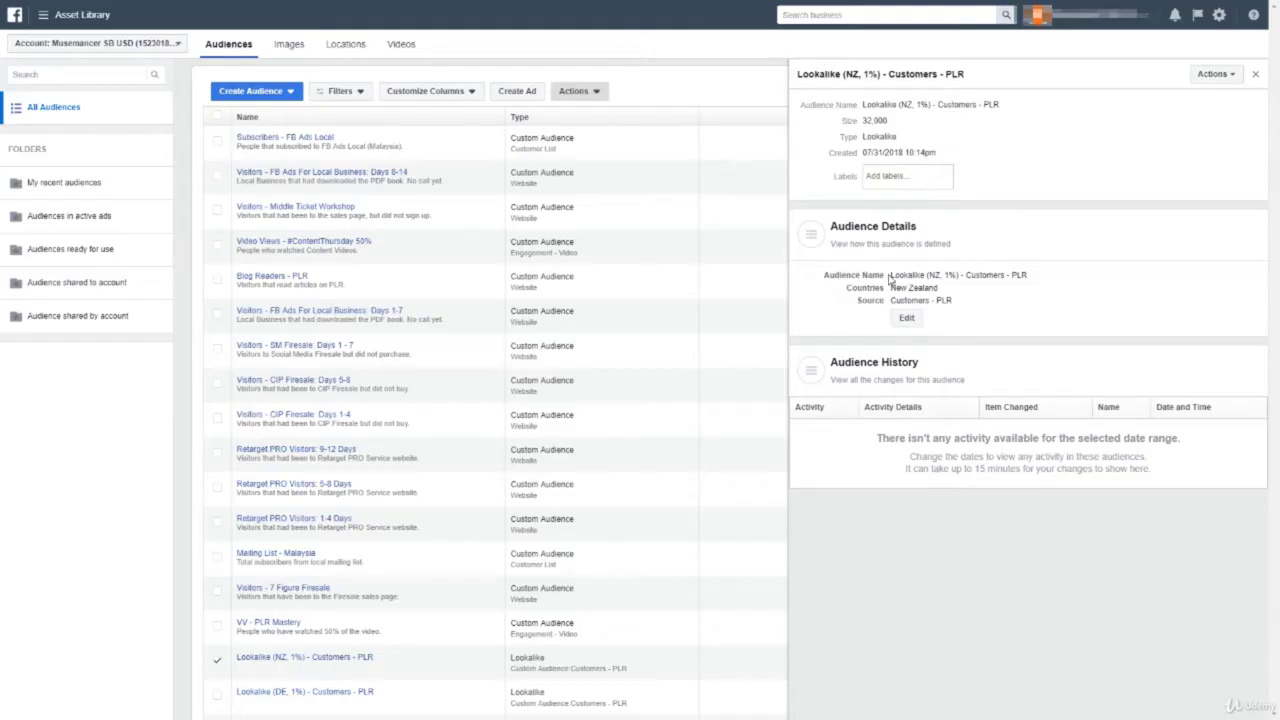
# Step: Highlight the source name Customers - PLR in the details panel, then clear the highlight
pyautogui.moveTo(890, 274); pyautogui.dragTo(928, 276)
pyautogui.click(935, 284)
pyautogui.moveTo(966, 275); pyautogui.dragTo(1028, 276)
pyautogui.click(941, 139)
# Step: Close the audience details and start creating a new Lookalike Audience
pyautogui.click(1255, 74)
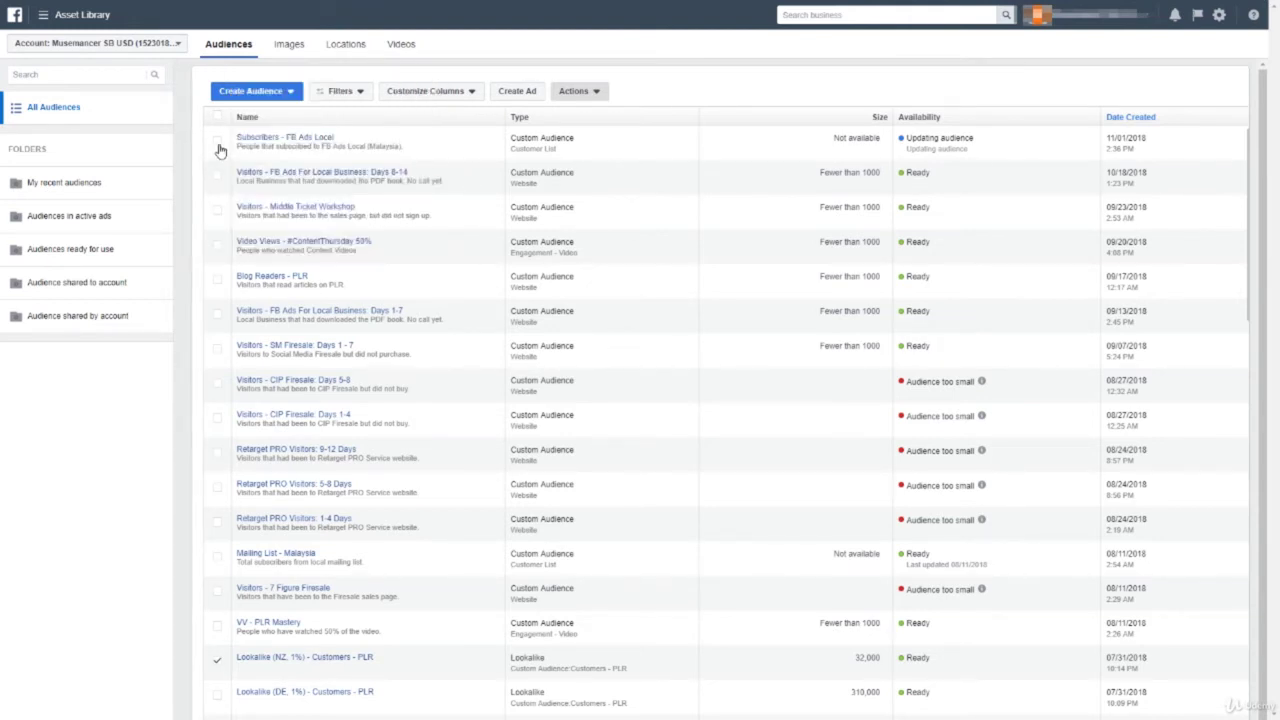
pyautogui.click(241, 93)
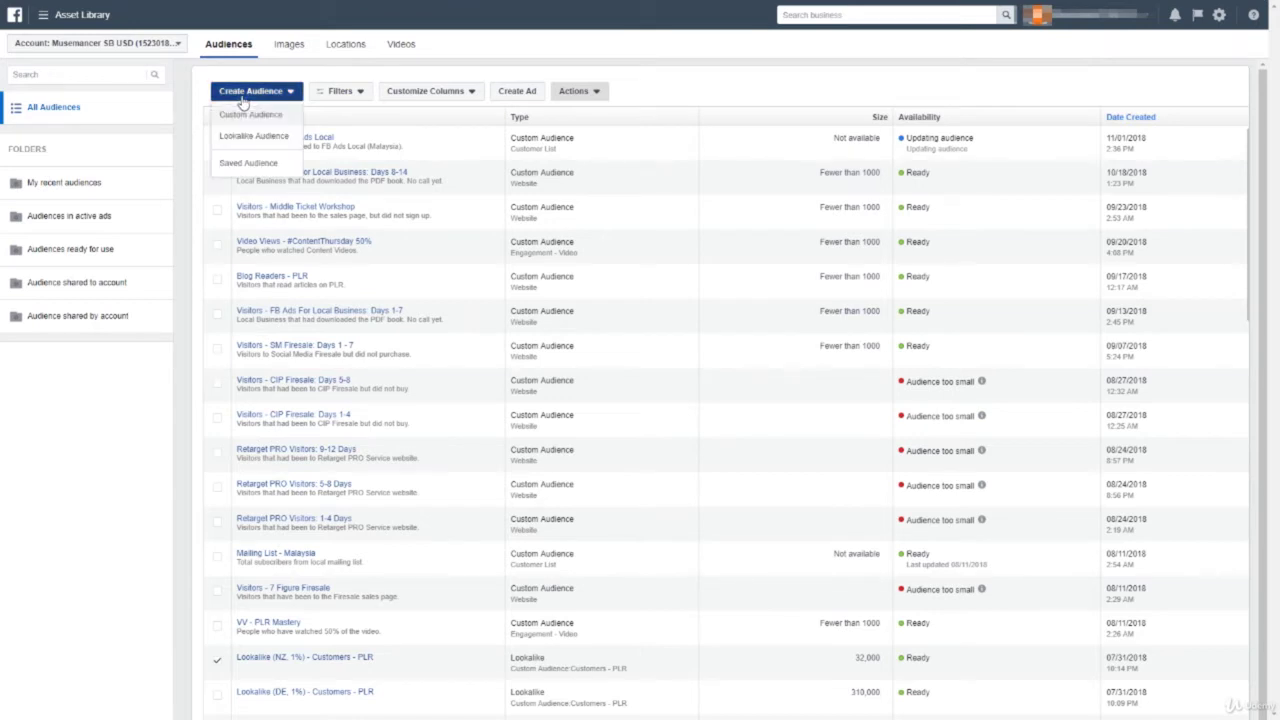
pyautogui.click(241, 93)
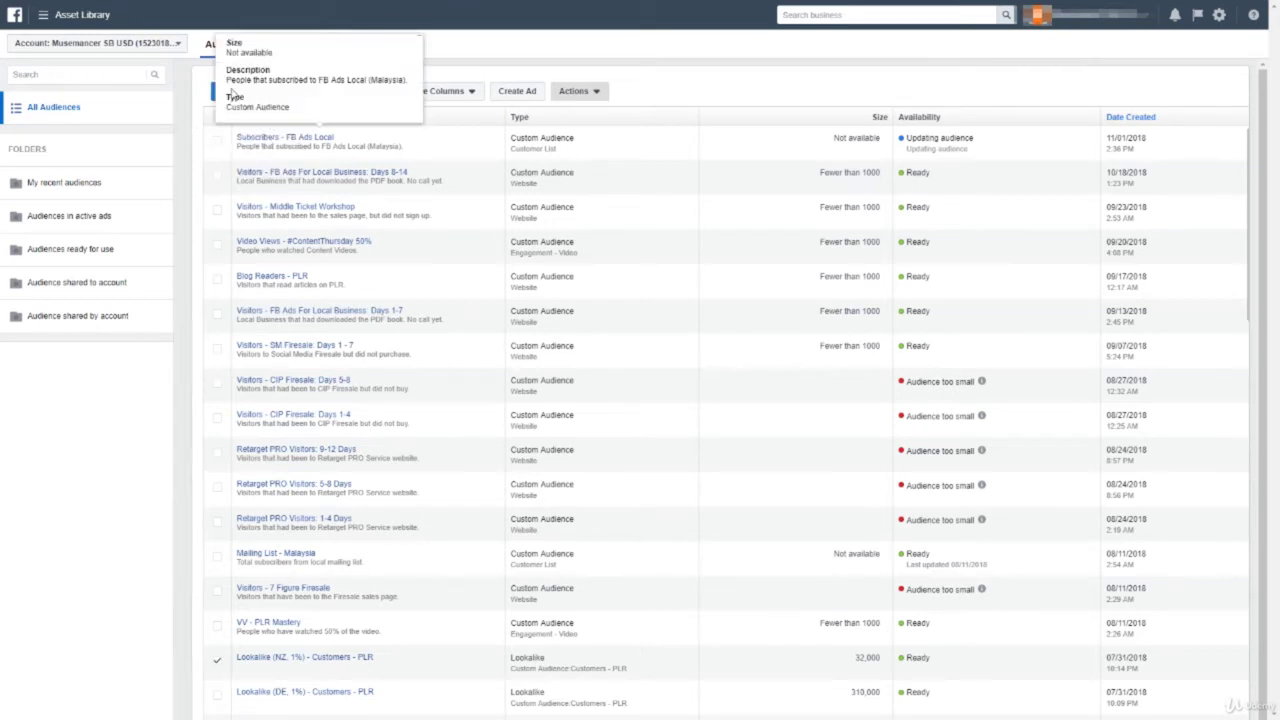
pyautogui.click(215, 92)
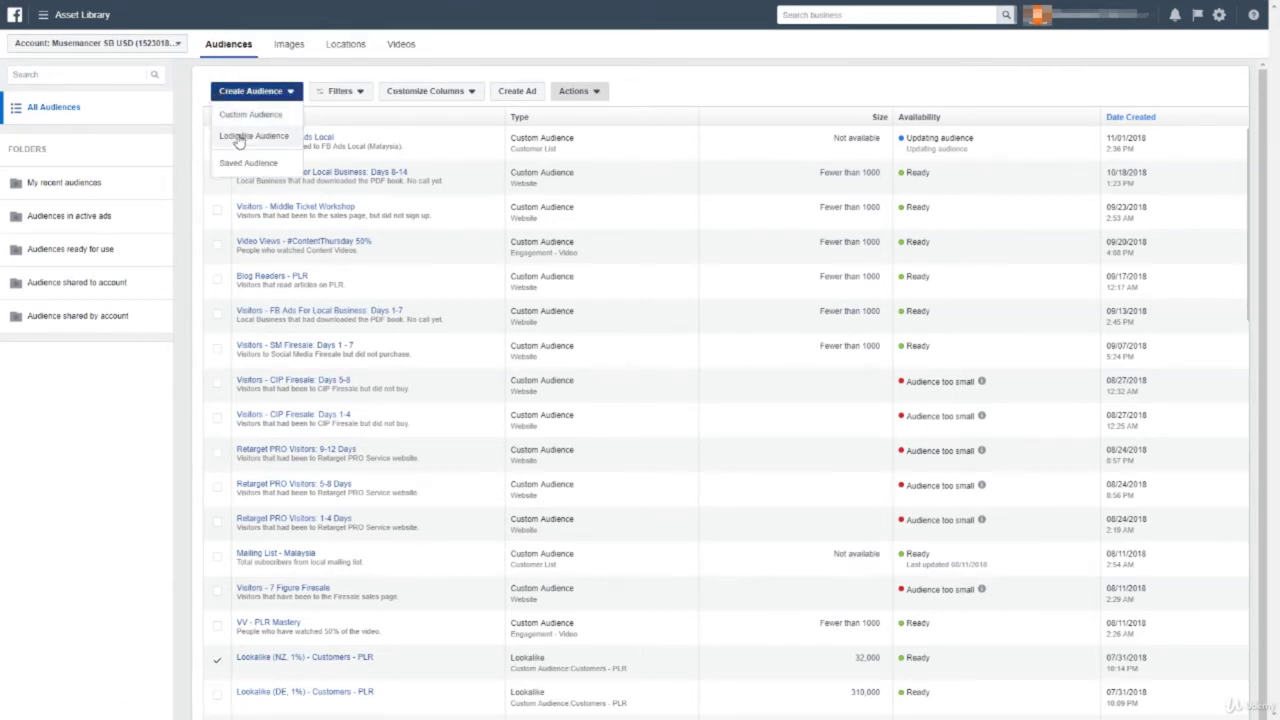
pyautogui.click(239, 139)
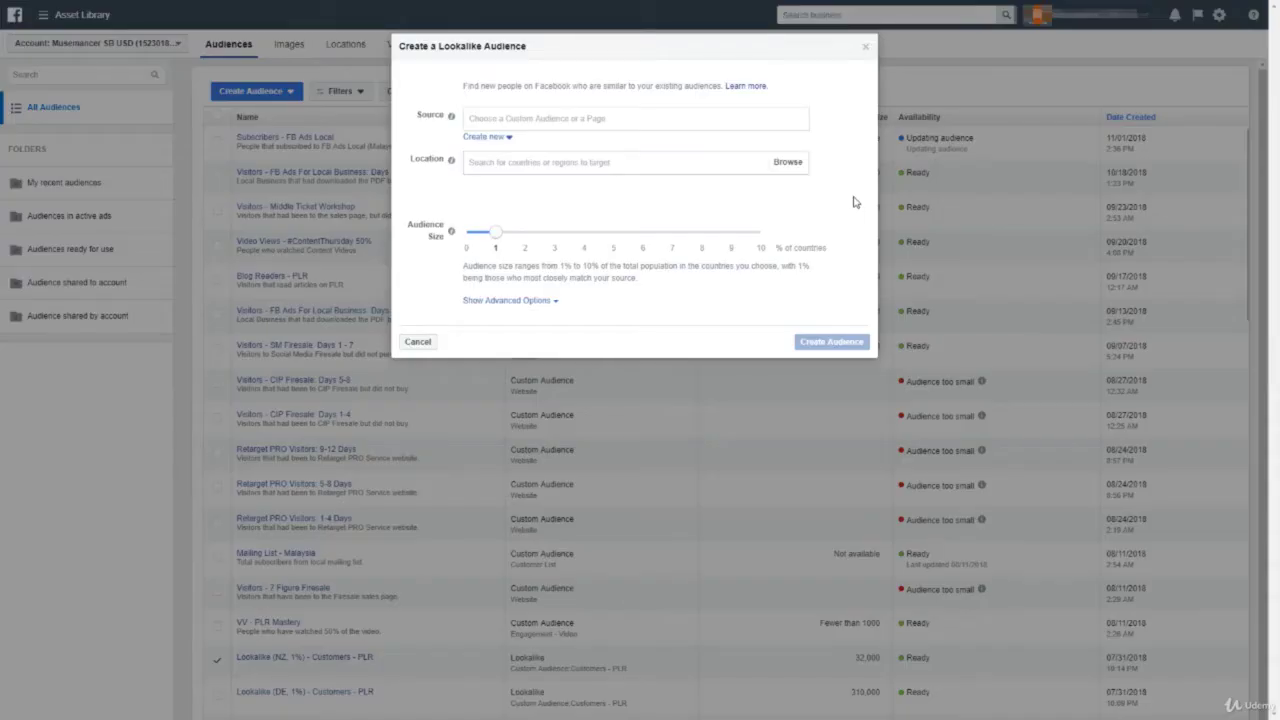
# Step: Search 'subscr' and choose Subscribers - FB Ads Local as the lookalike source
pyautogui.click(648, 119)
pyautogui.click(603, 147)
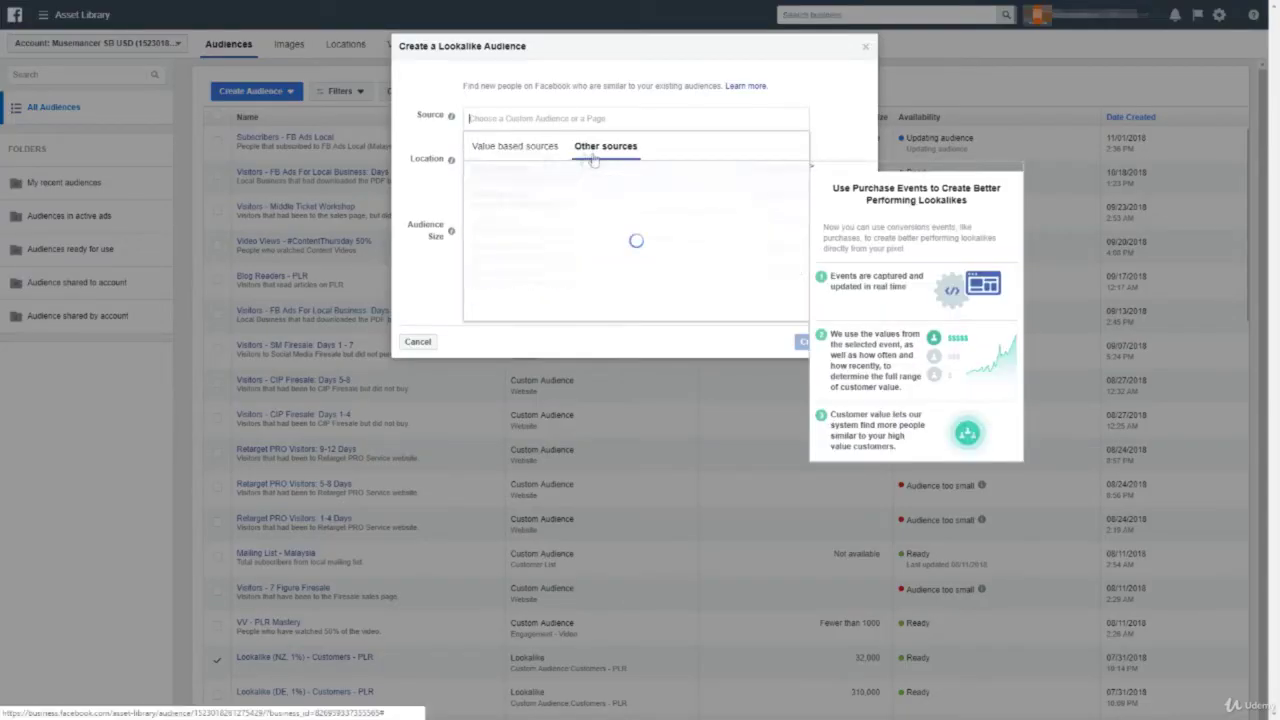
pyautogui.scroll(-5, 590, 227)
pyautogui.click(532, 147)
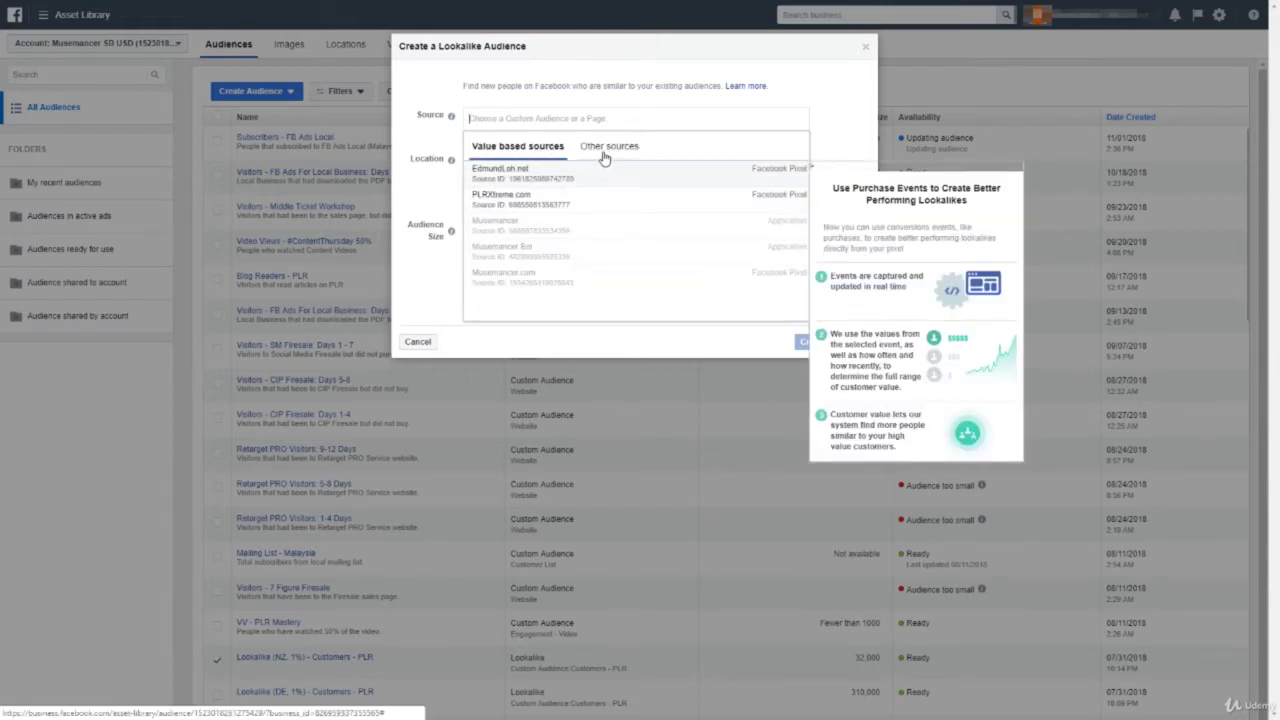
pyautogui.click(603, 147)
pyautogui.scroll(-2, 589, 203)
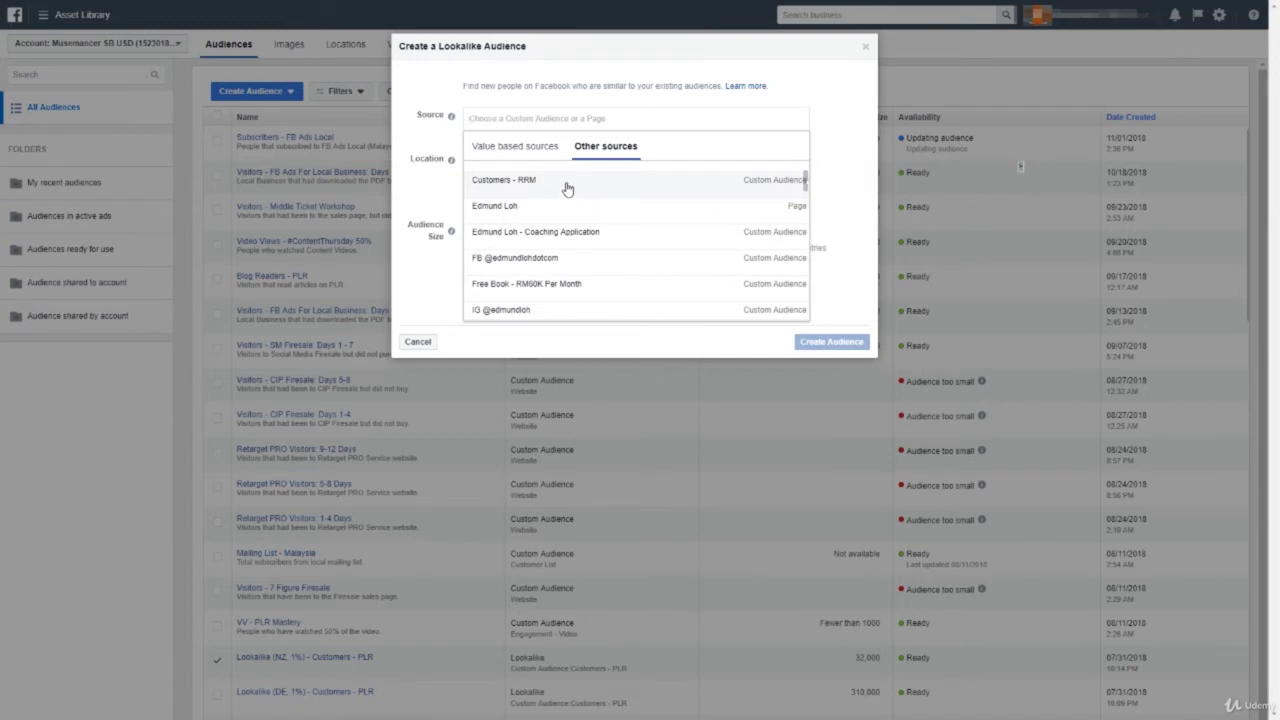
pyautogui.write('subscr')
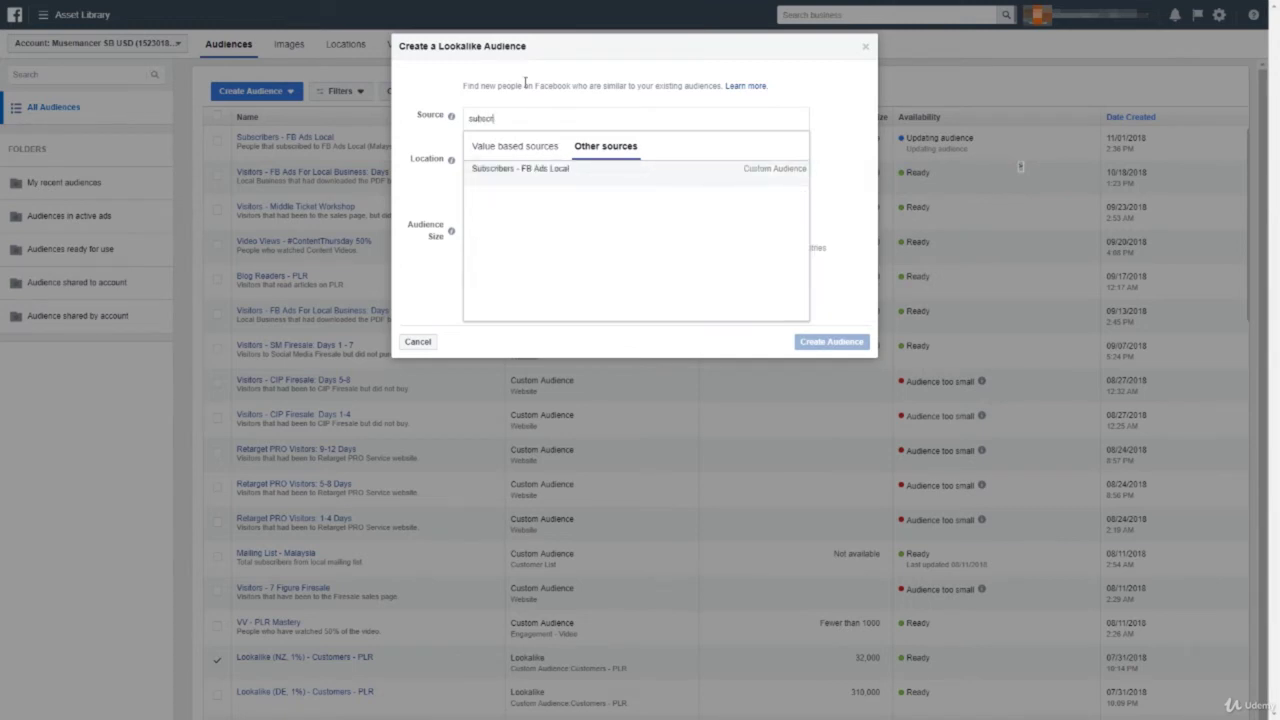
pyautogui.click(537, 170)
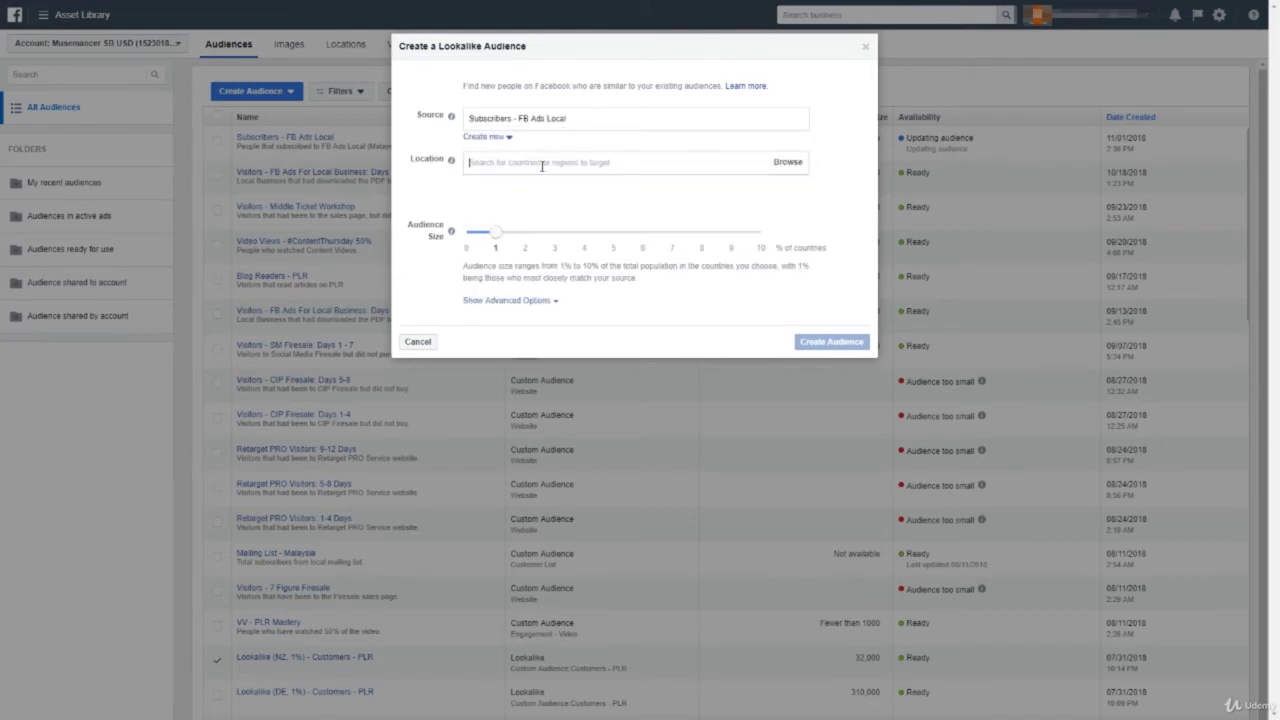
# Step: Add Malaysia as the lookalike's target location
pyautogui.click(472, 162)
pyautogui.write('malaysia')
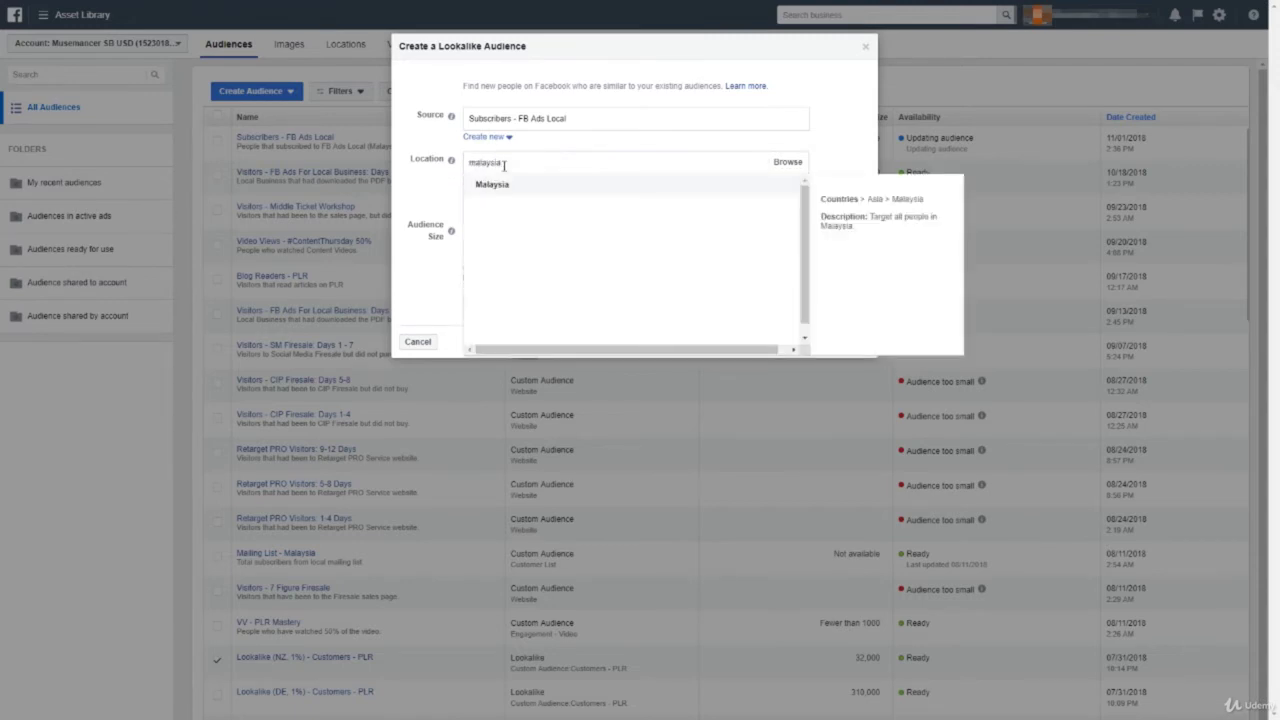
pyautogui.click(492, 185)
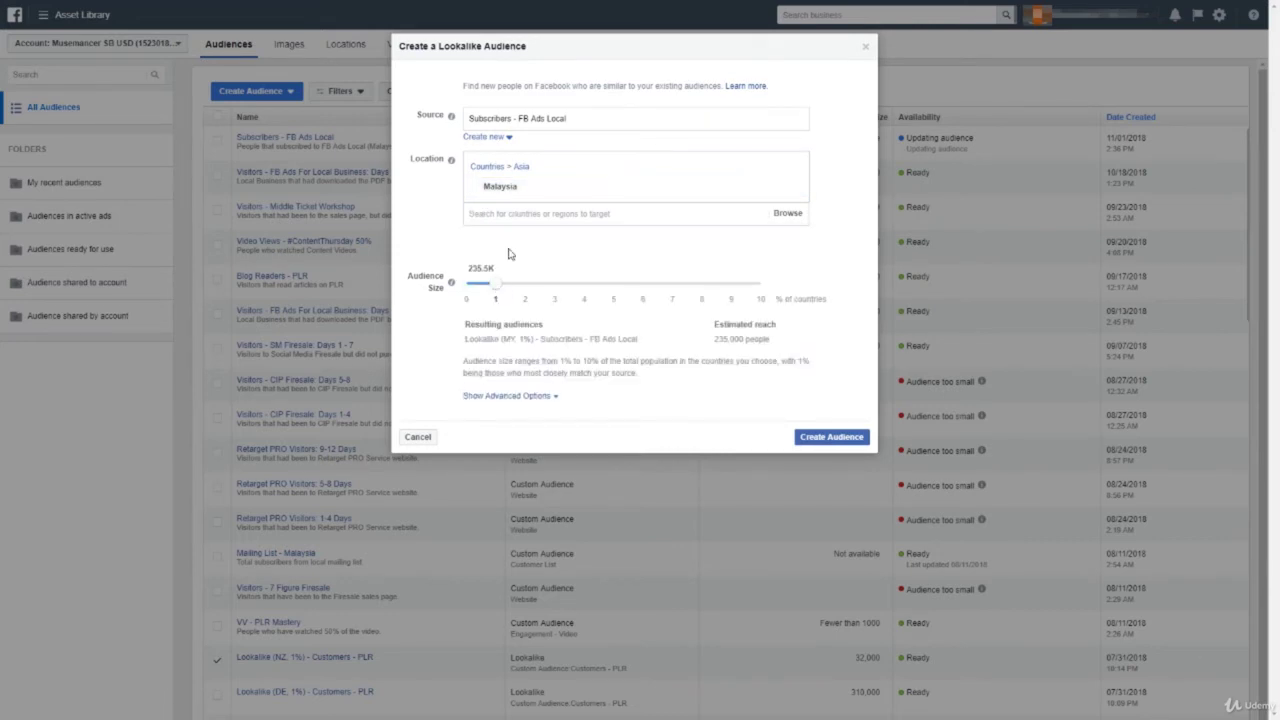
pyautogui.click(528, 213)
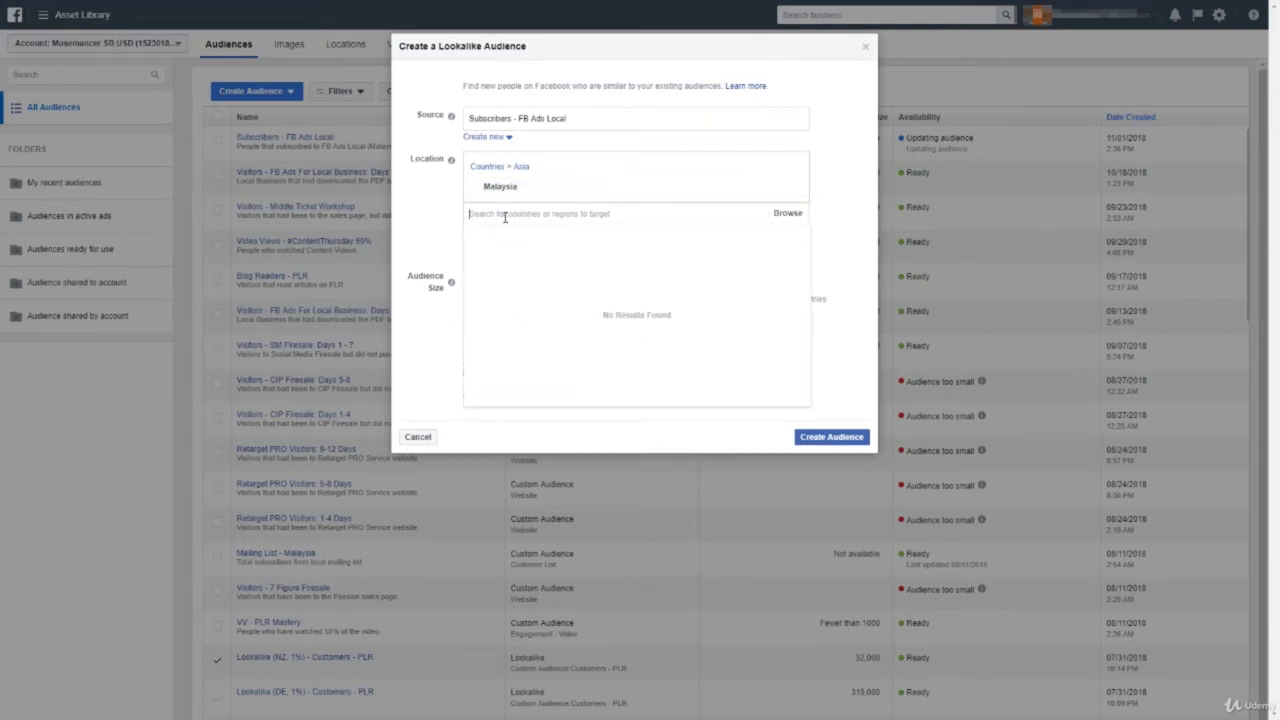
pyautogui.click(437, 220)
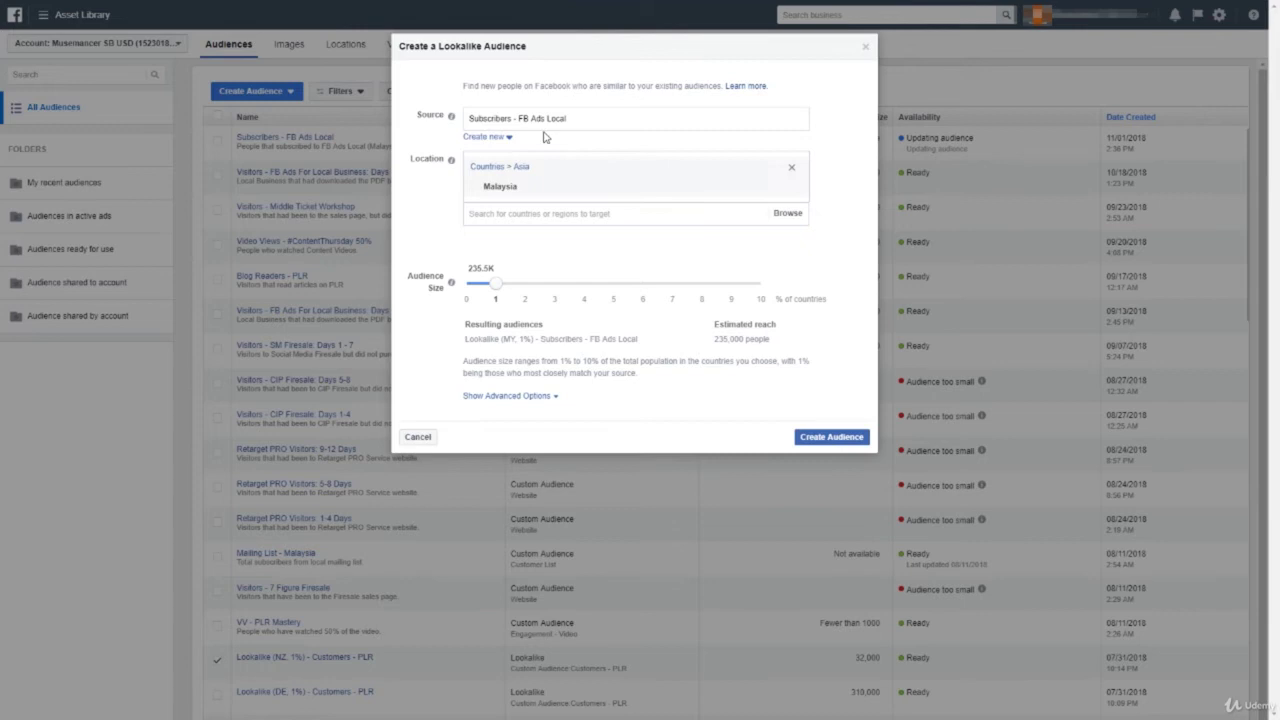
pyautogui.click(530, 213)
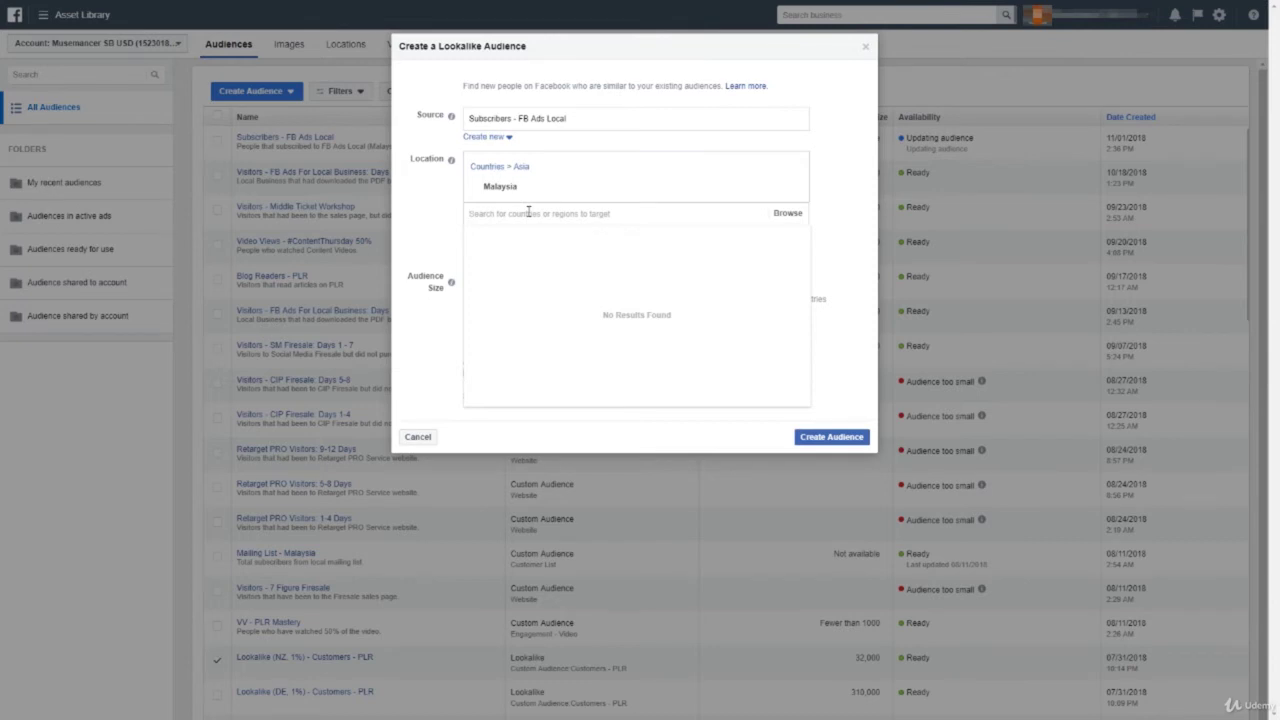
pyautogui.click(431, 186)
pyautogui.moveTo(500, 186)
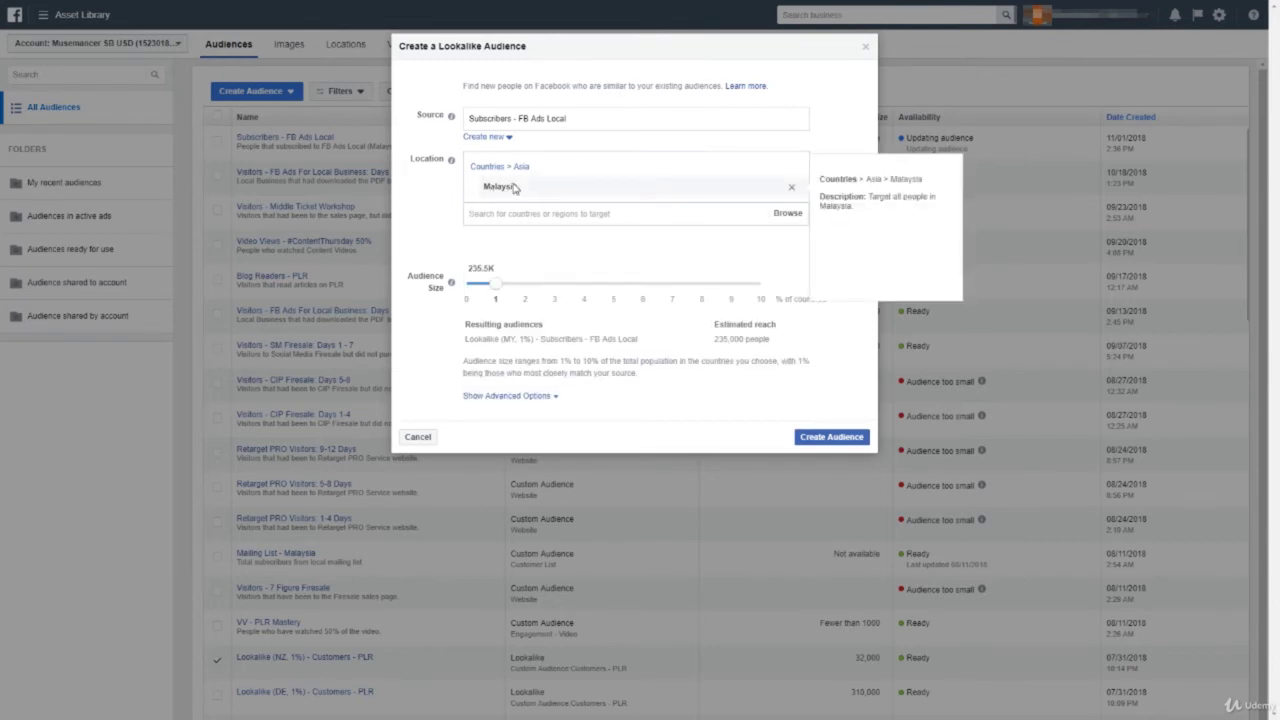
# Step: Add United States as a second location, then remove it so only Malaysia remains
pyautogui.click(510, 215)
pyautogui.write('u')
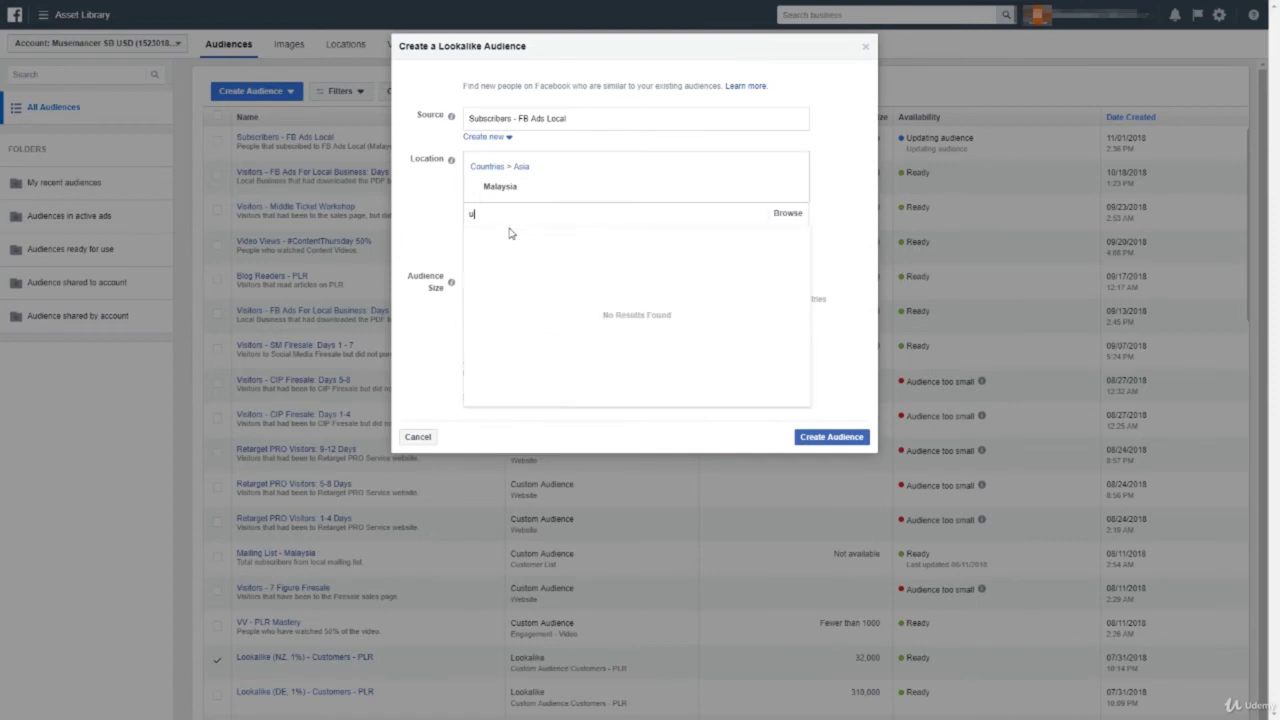
pyautogui.write('nited s')
pyautogui.click(520, 237)
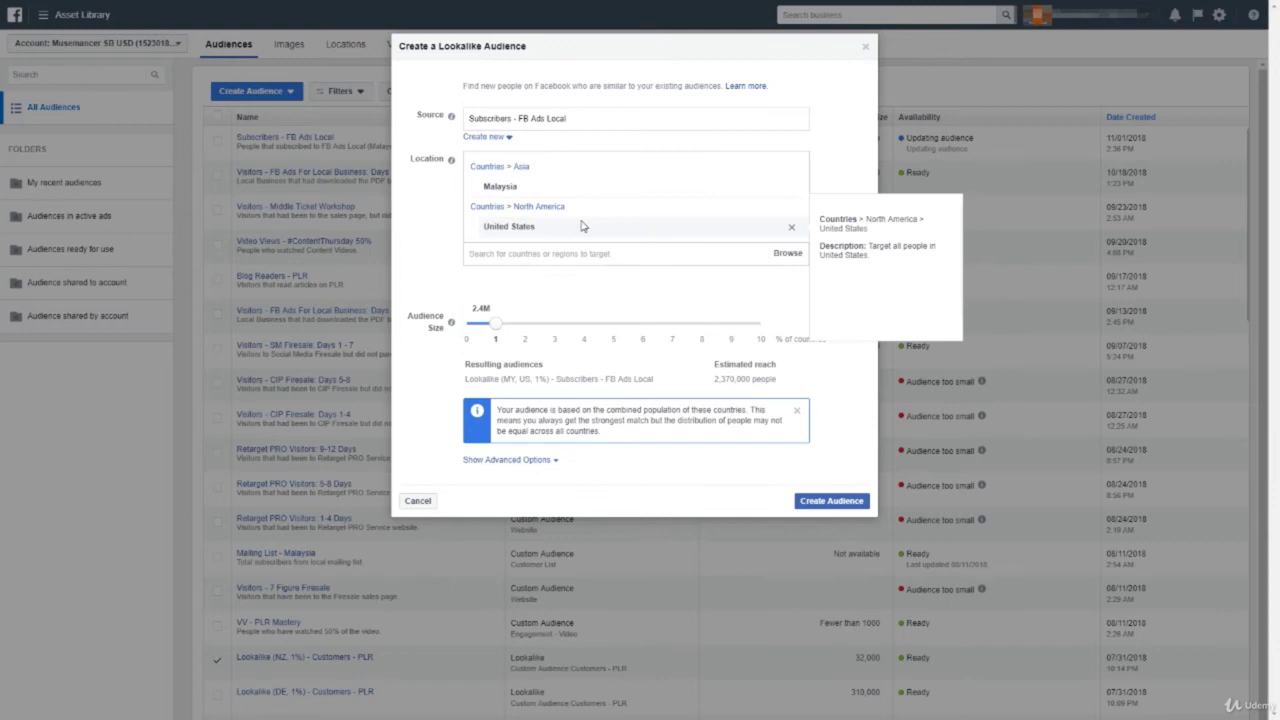
pyautogui.click(792, 212)
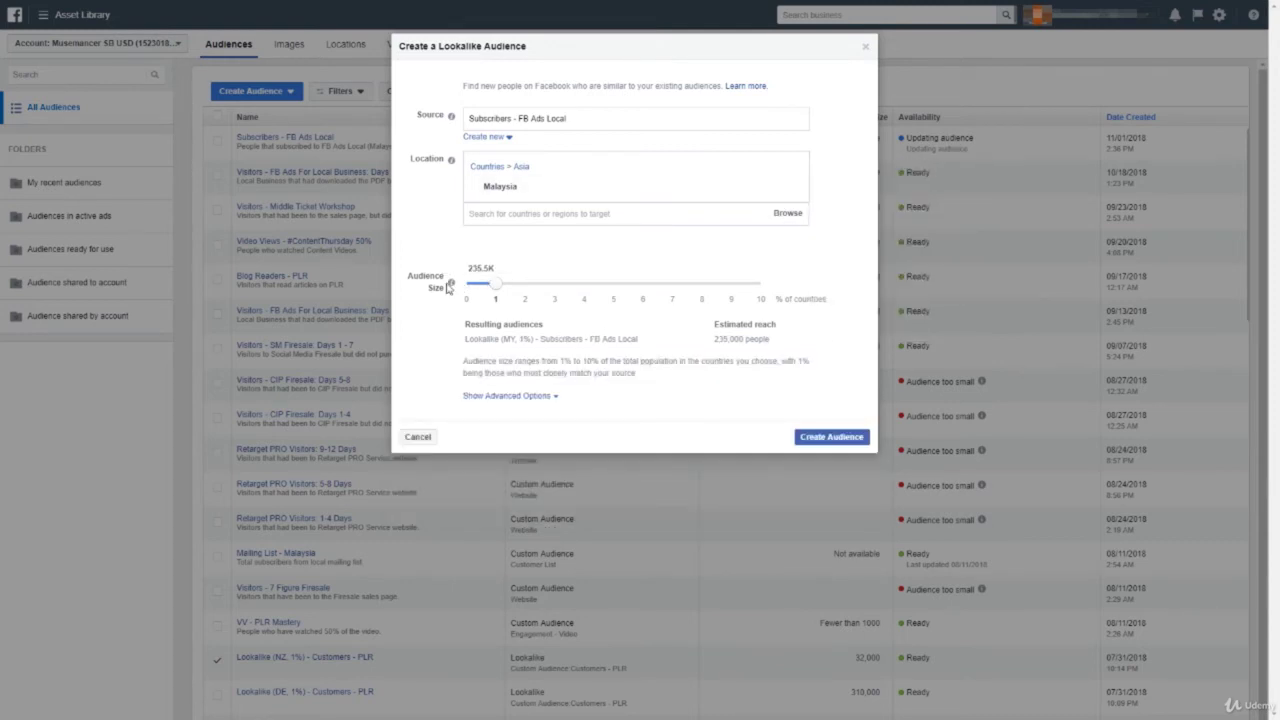
pyautogui.moveTo(451, 283)
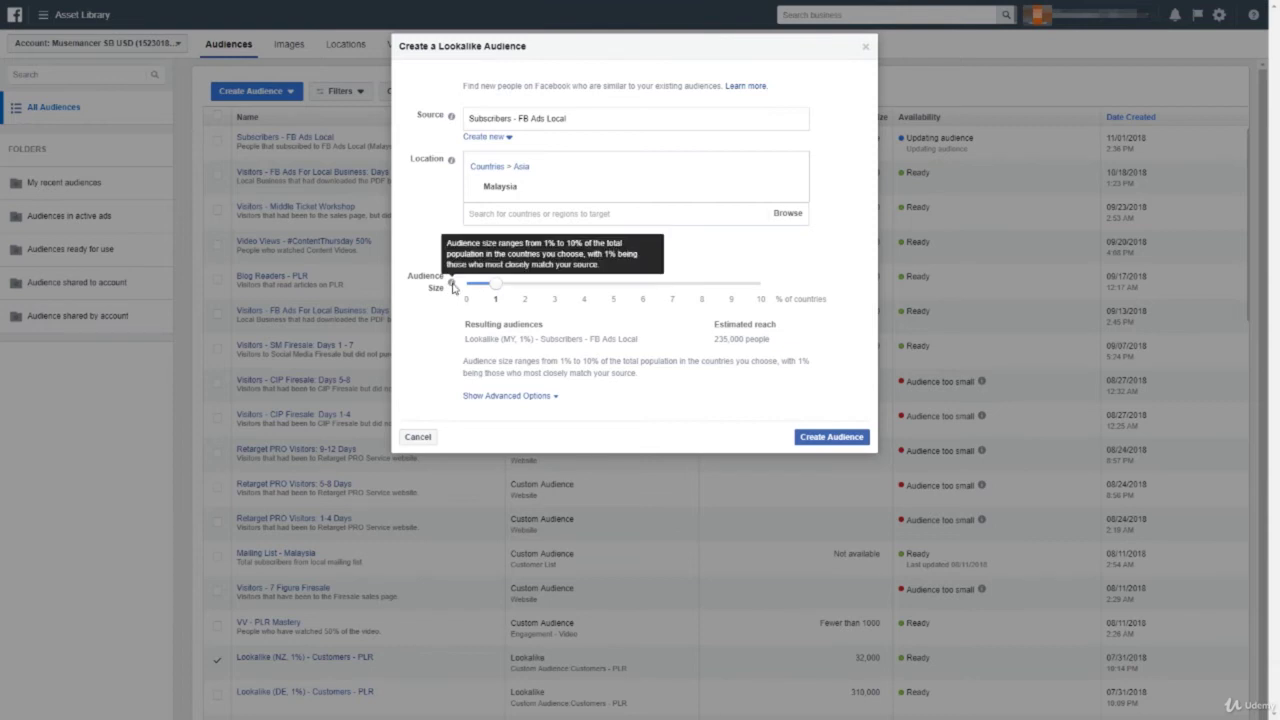
# Step: Settle on a single 1% audience size and create the Malaysia lookalike
pyautogui.moveTo(497, 285); pyautogui.dragTo(778, 303)
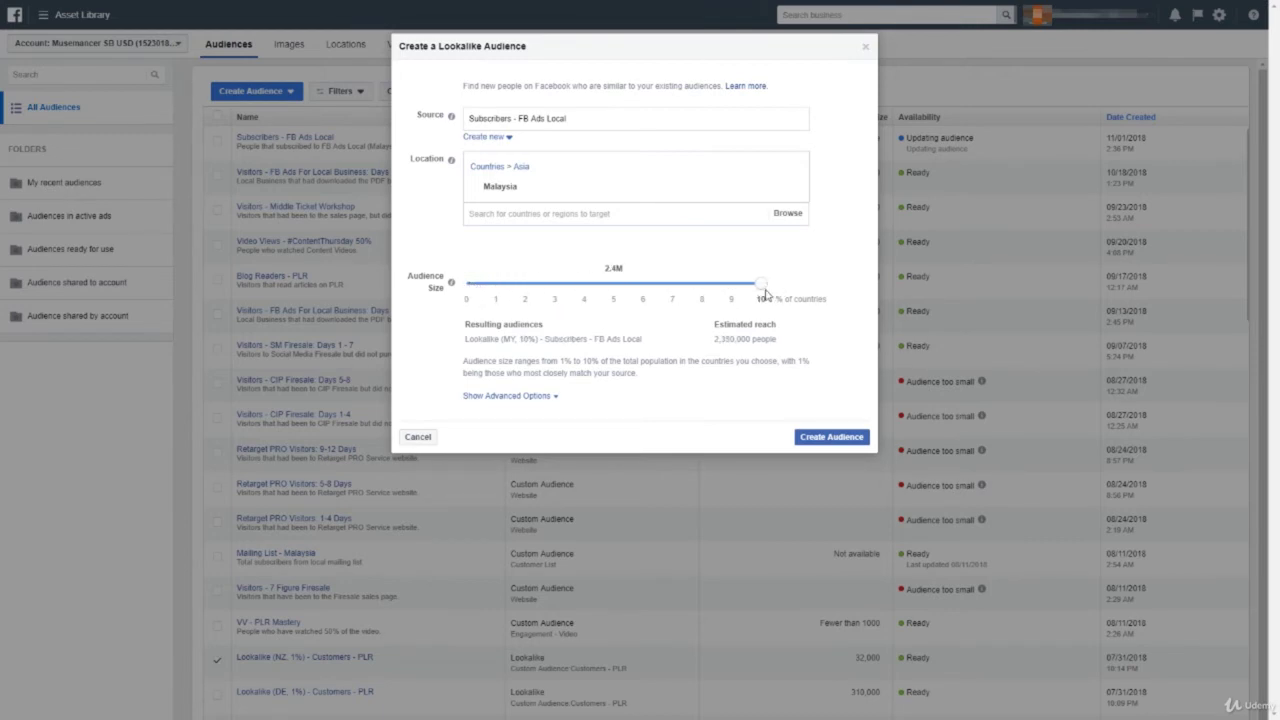
pyautogui.moveTo(760, 287); pyautogui.dragTo(493, 292)
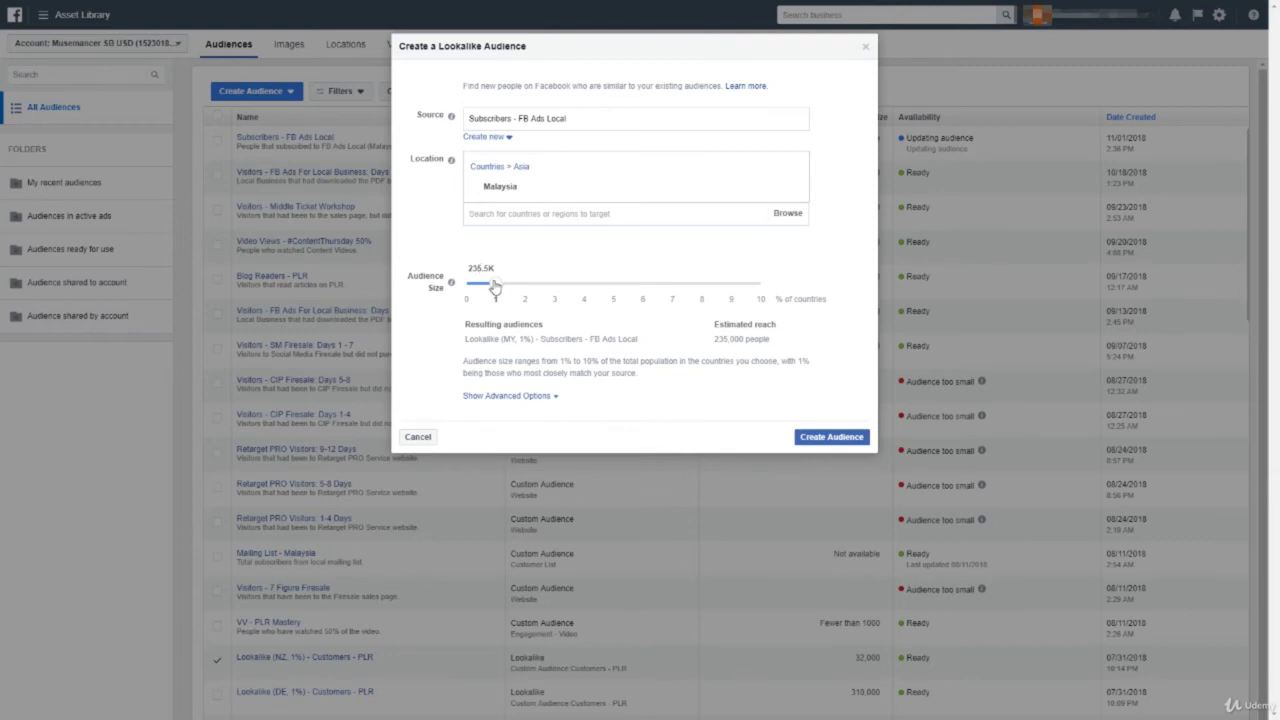
pyautogui.moveTo(538, 291)
pyautogui.mouseDown()
pyautogui.moveTo(778, 297)
pyautogui.moveTo(497, 305)
pyautogui.mouseUp()
pyautogui.click(537, 396)
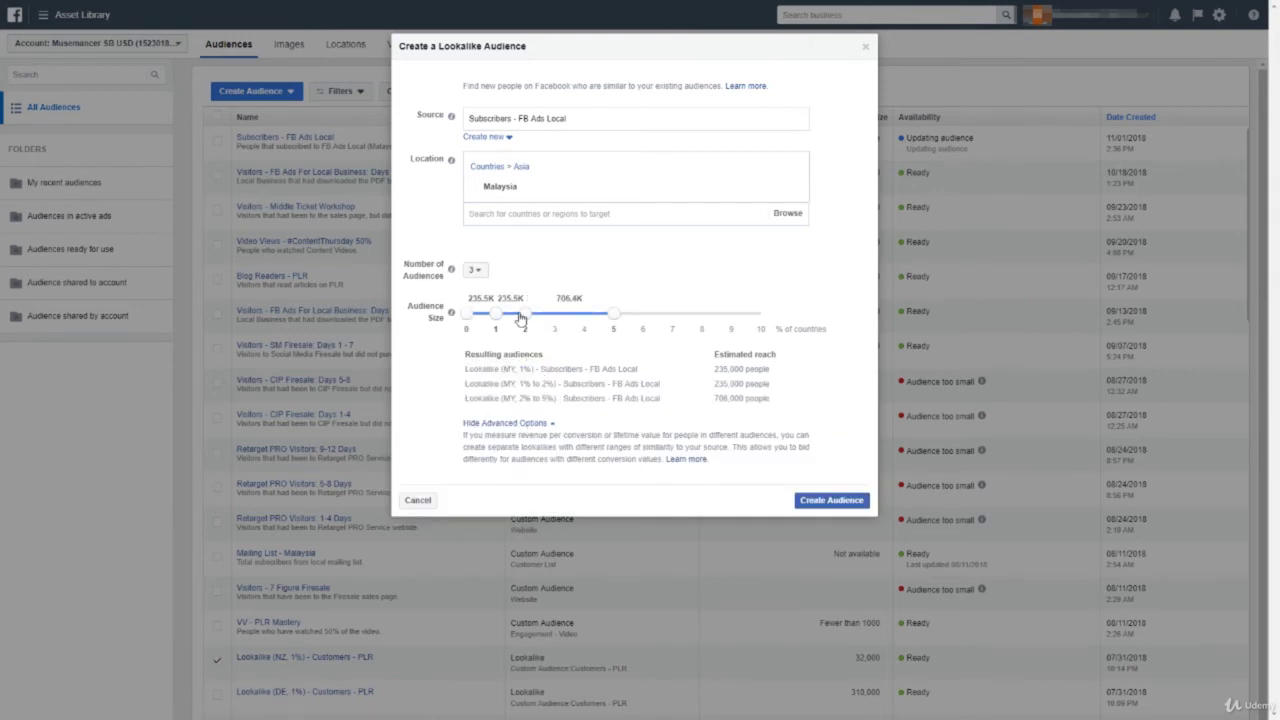
pyautogui.click(475, 270)
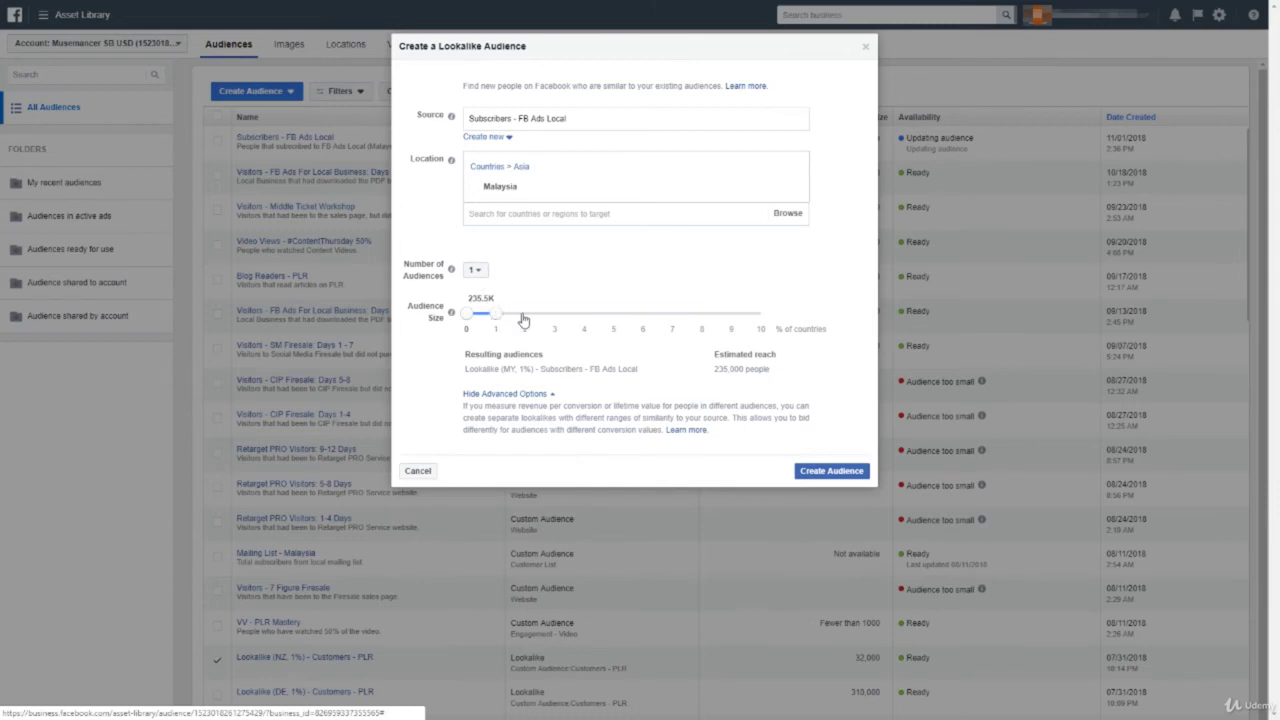
pyautogui.moveTo(495, 313)
pyautogui.mouseDown()
pyautogui.moveTo(525, 315)
pyautogui.moveTo(467, 315)
pyautogui.moveTo(495, 313)
pyautogui.mouseUp()
pyautogui.click(818, 474)
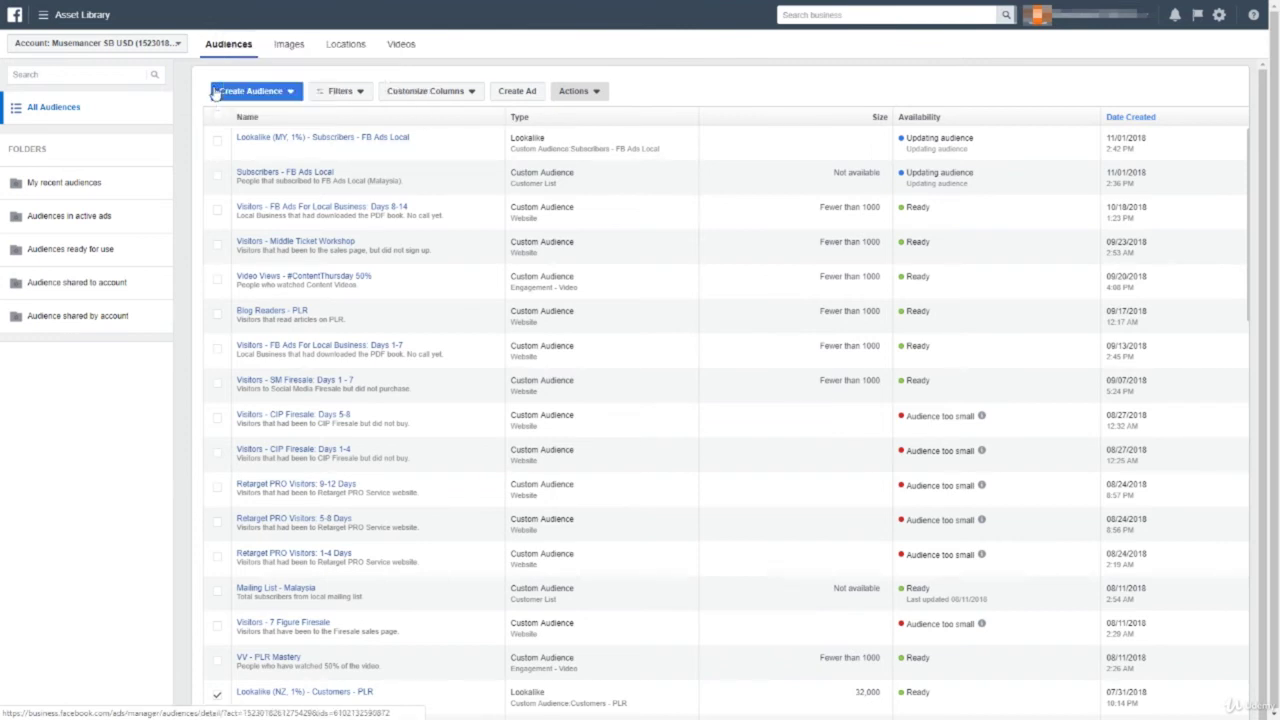
# Step: Start a new lookalike audience with Subscribers - FB Ads Local as its source
pyautogui.click(222, 92)
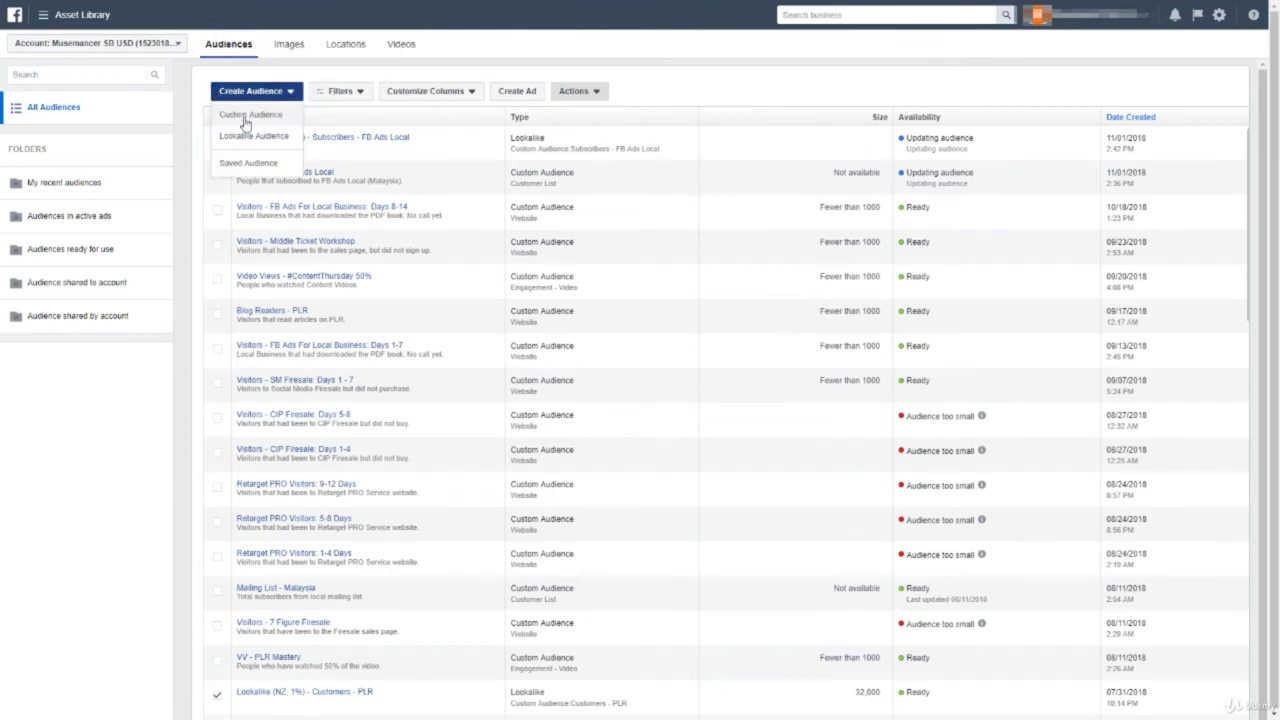
pyautogui.click(246, 116)
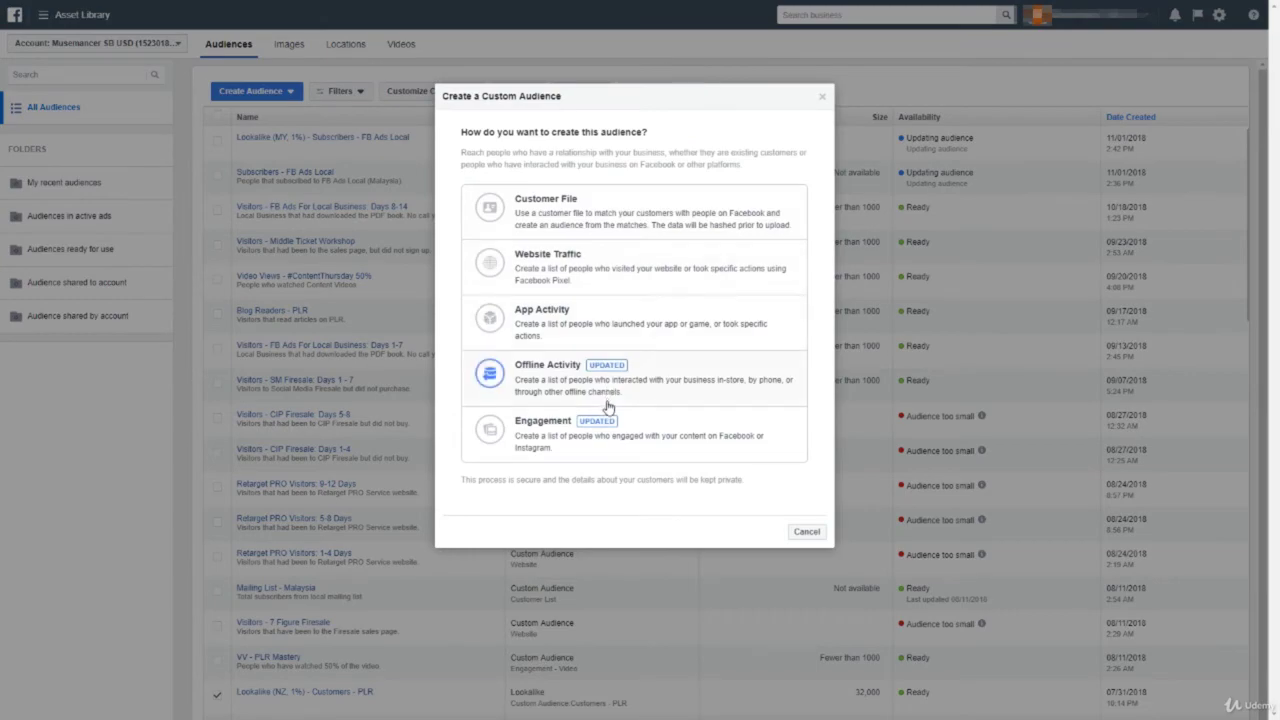
pyautogui.click(806, 531)
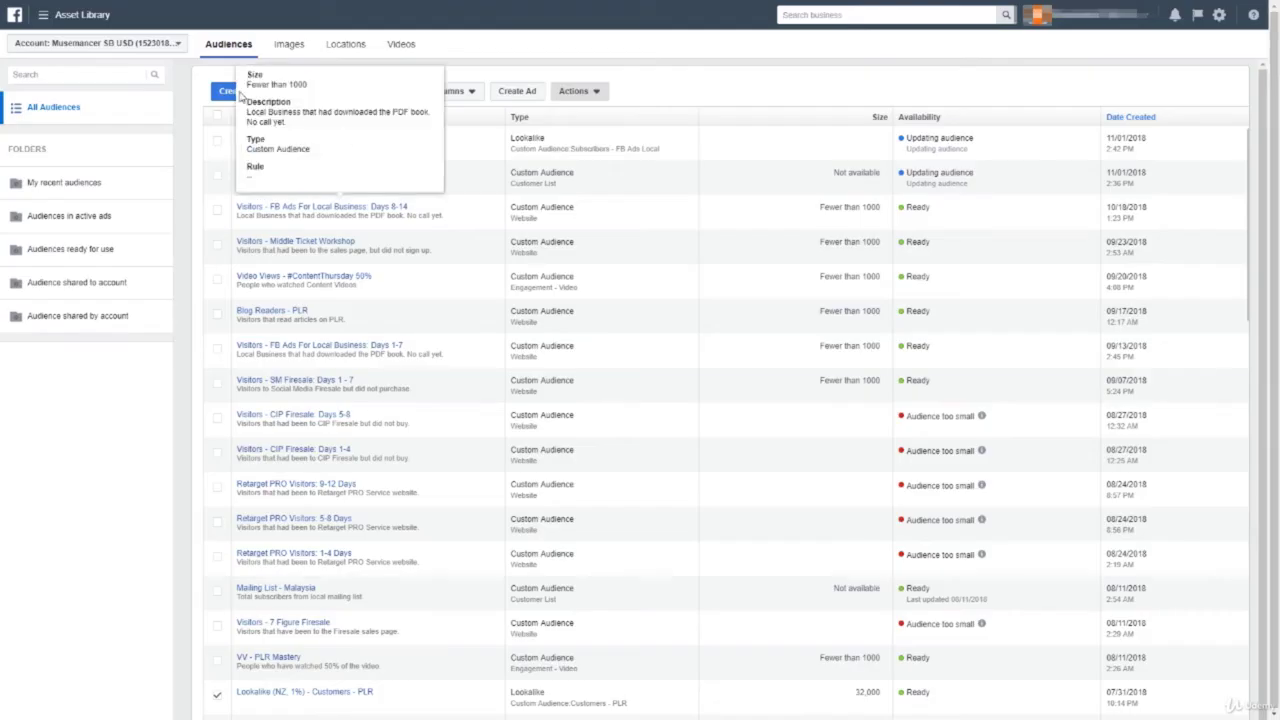
pyautogui.click(224, 92)
pyautogui.click(243, 135)
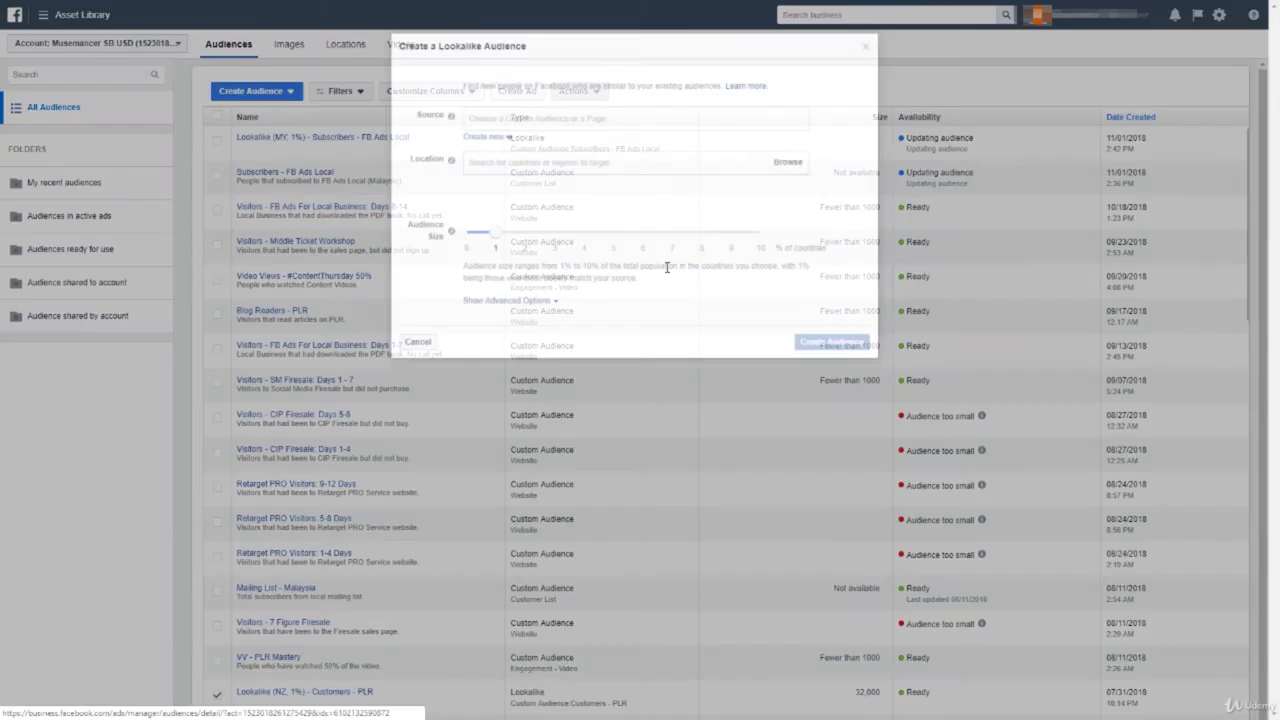
pyautogui.click(514, 118)
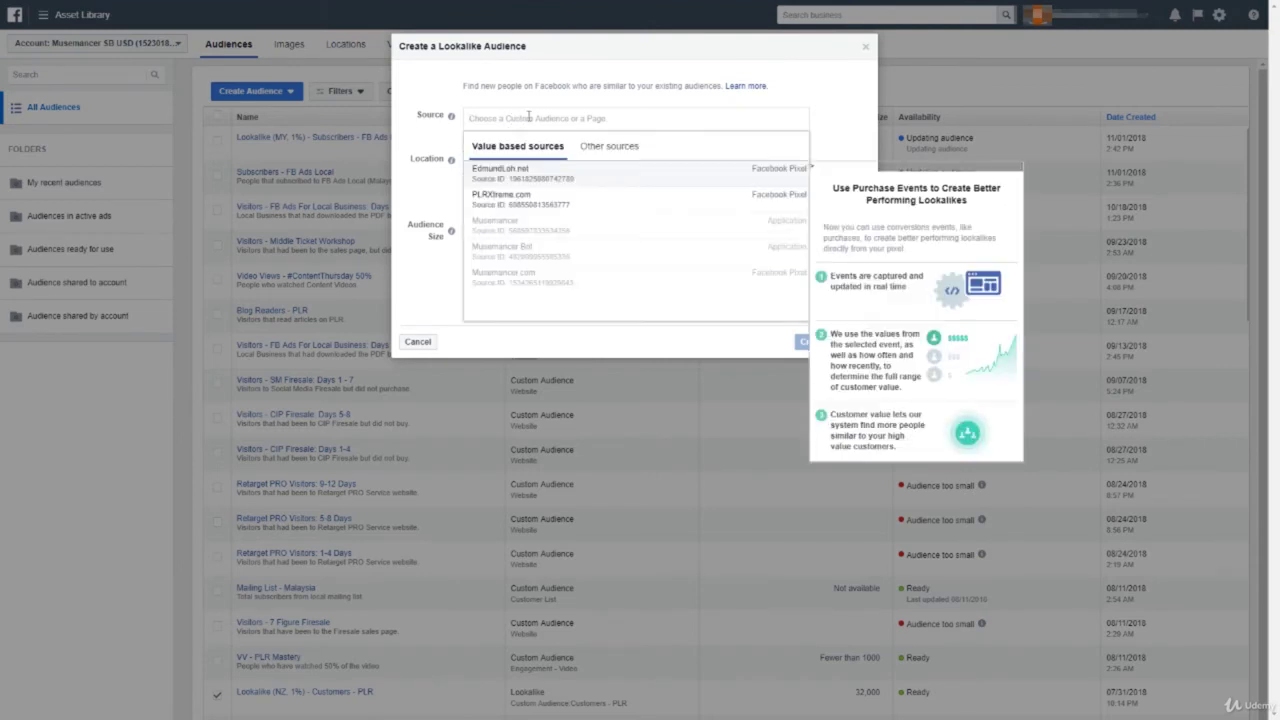
pyautogui.click(590, 148)
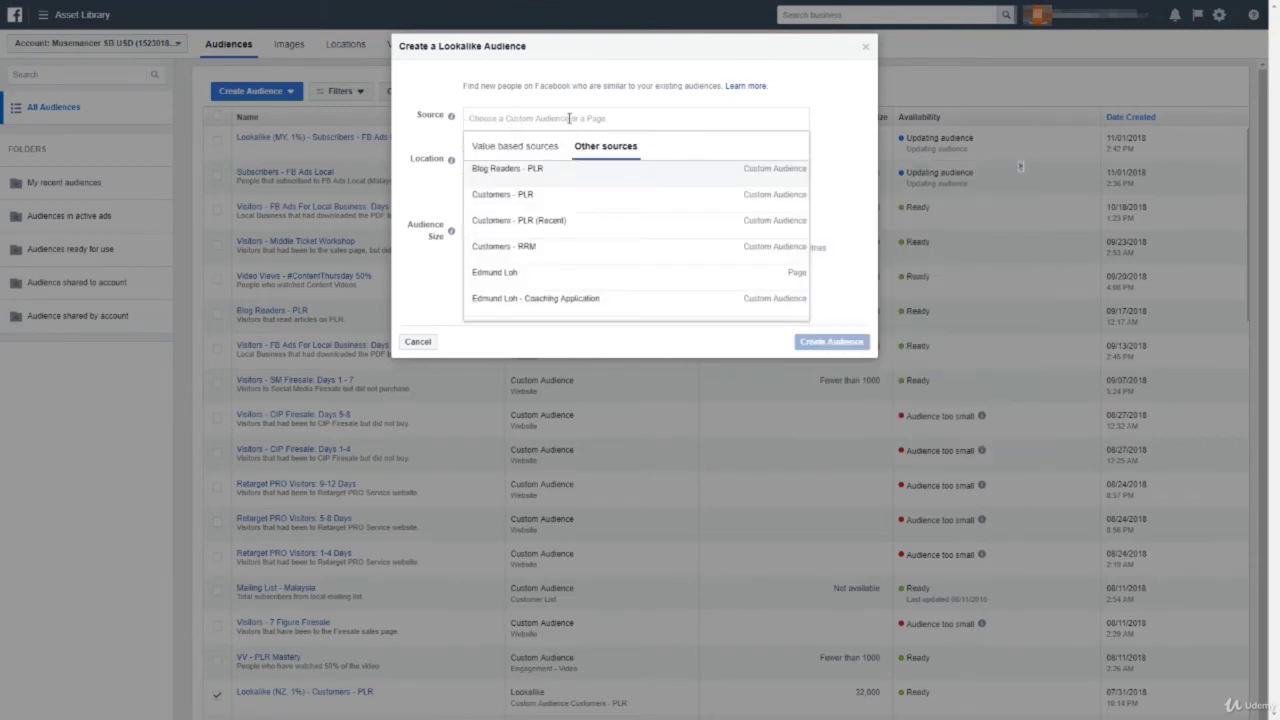
pyautogui.write('subsc')
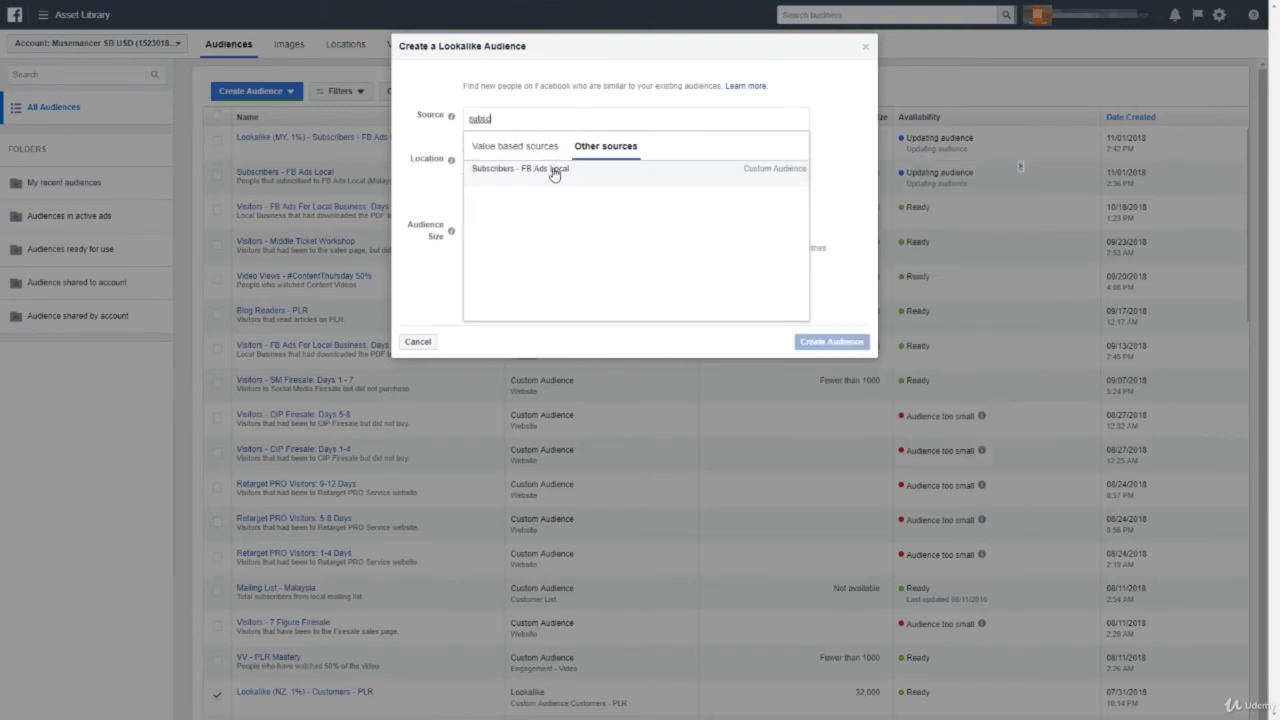
pyautogui.click(553, 170)
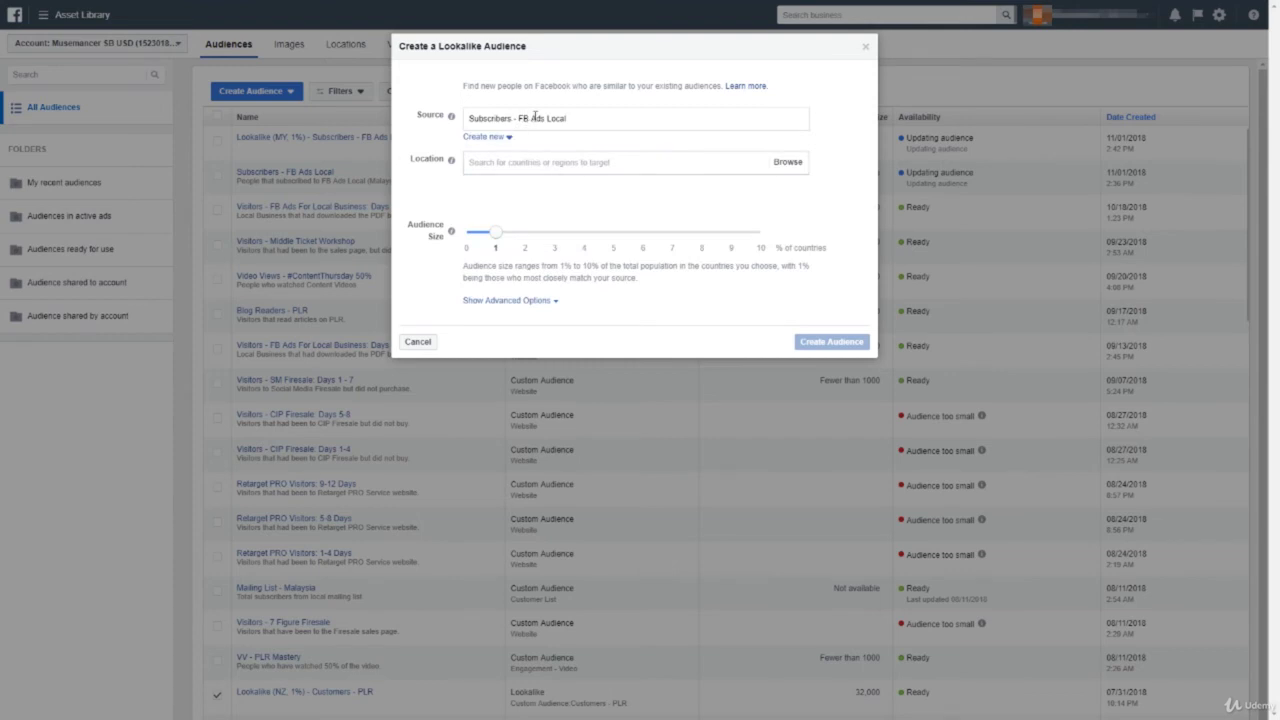
# Step: Target Malaysia and set one audience covering a 1% to 2% size range
pyautogui.click(522, 161)
pyautogui.write('malaya')
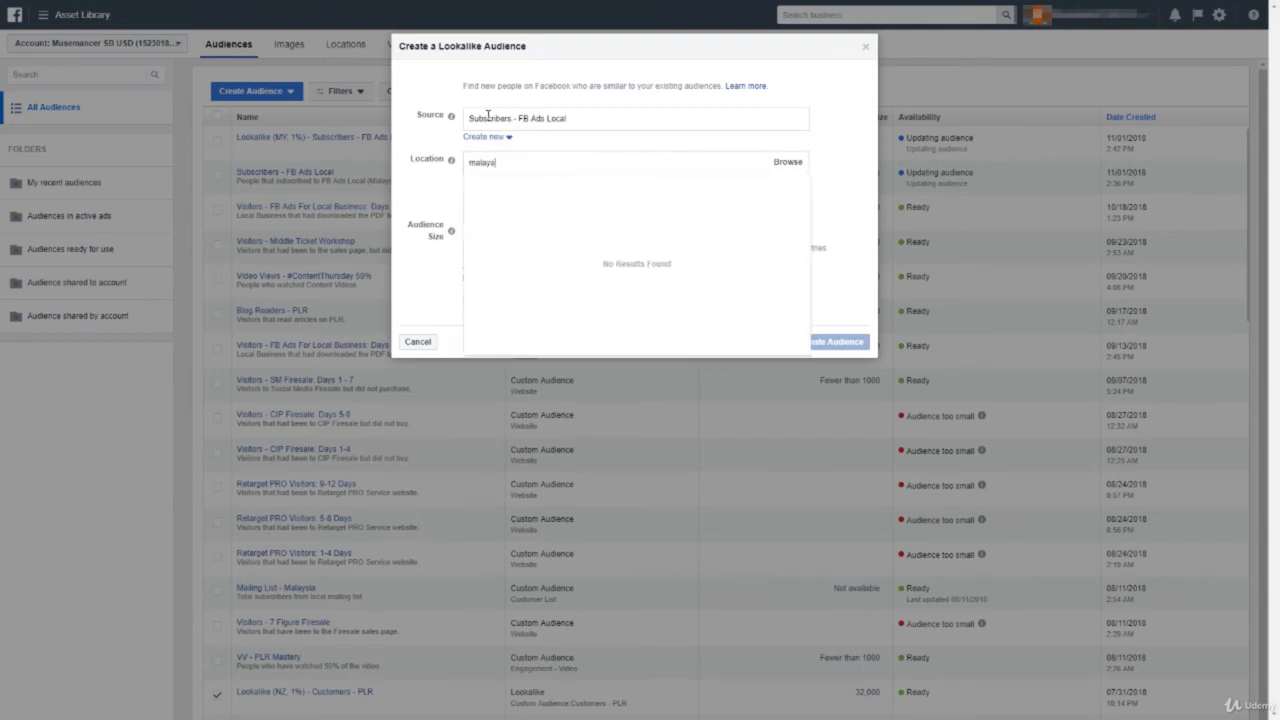
pyautogui.click(541, 182)
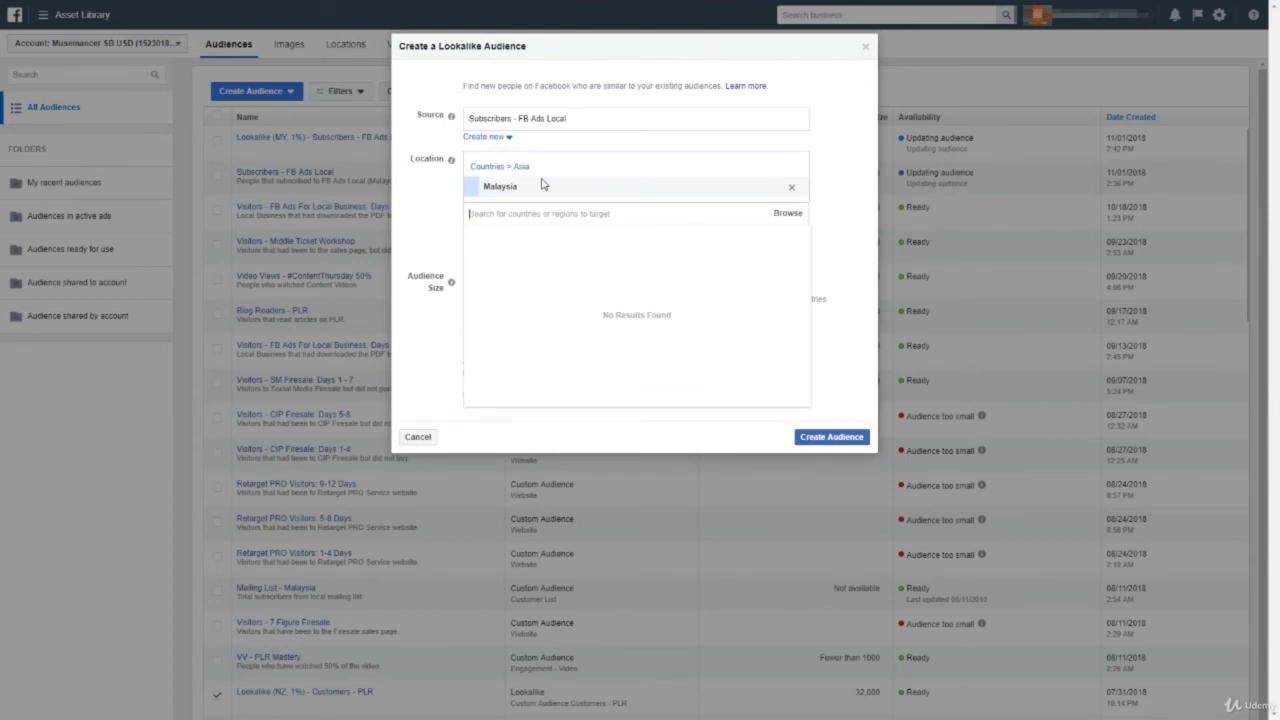
pyautogui.click(438, 196)
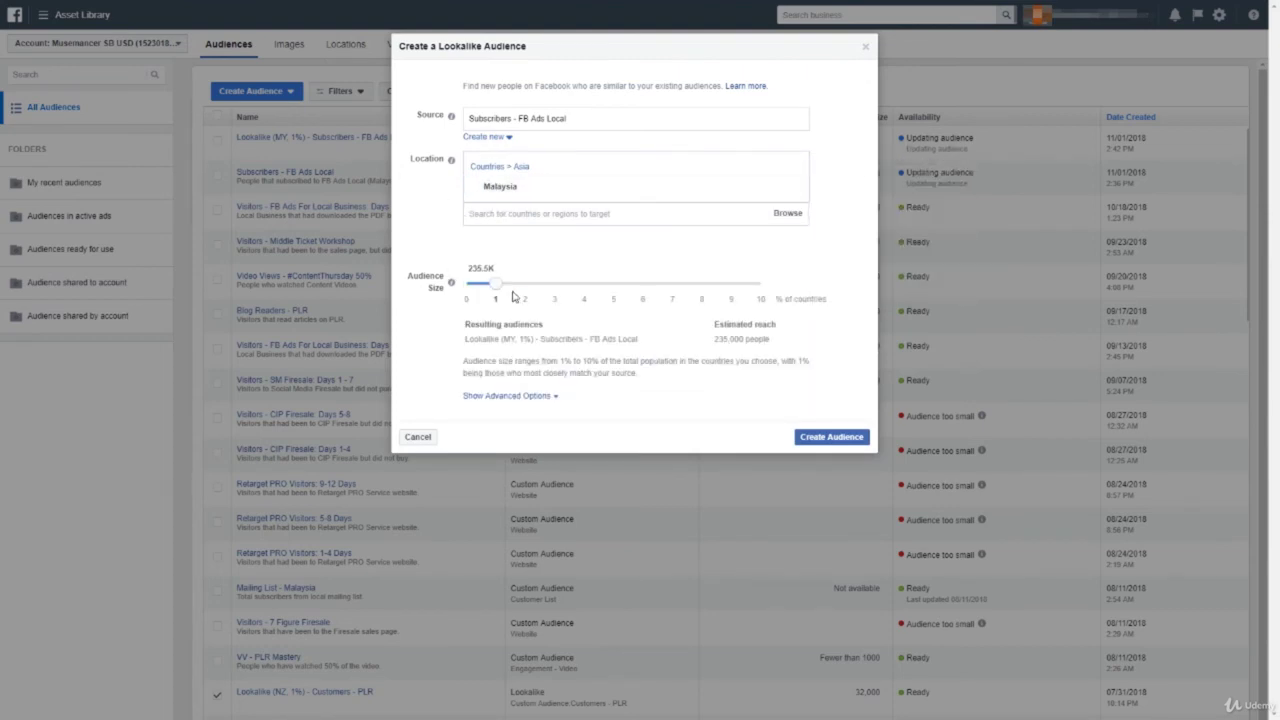
pyautogui.click(505, 396)
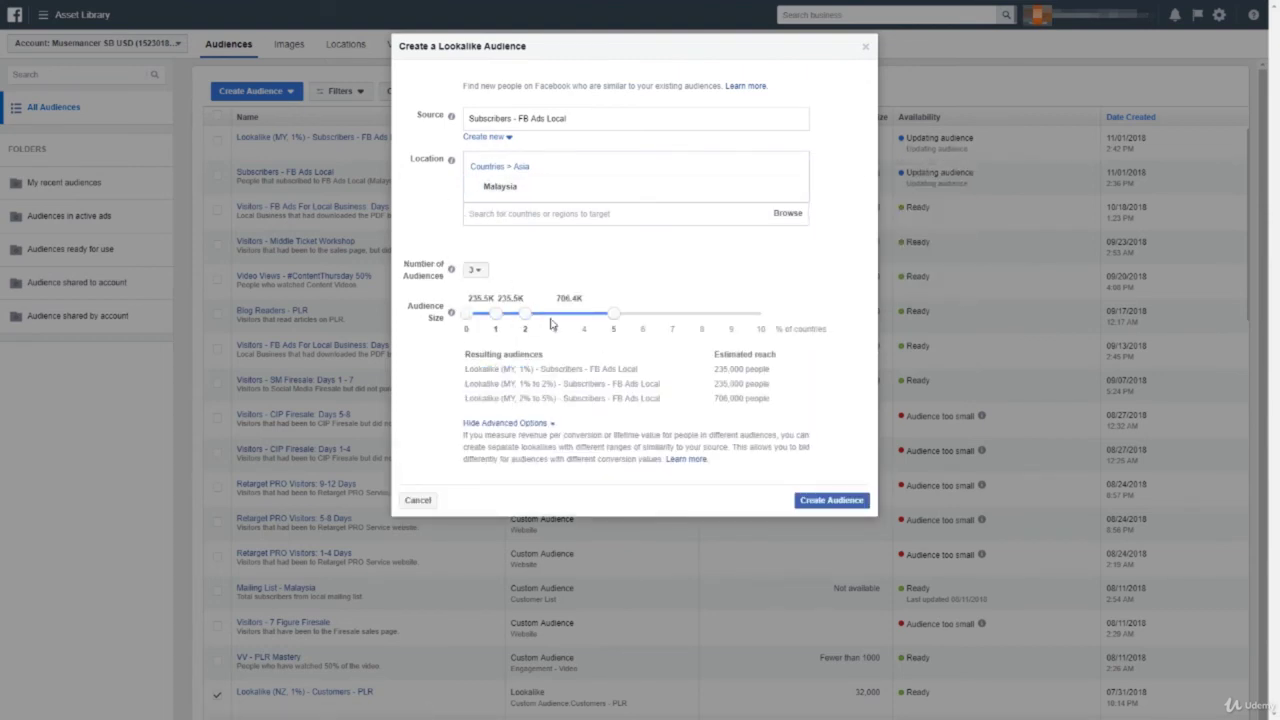
pyautogui.click(475, 270)
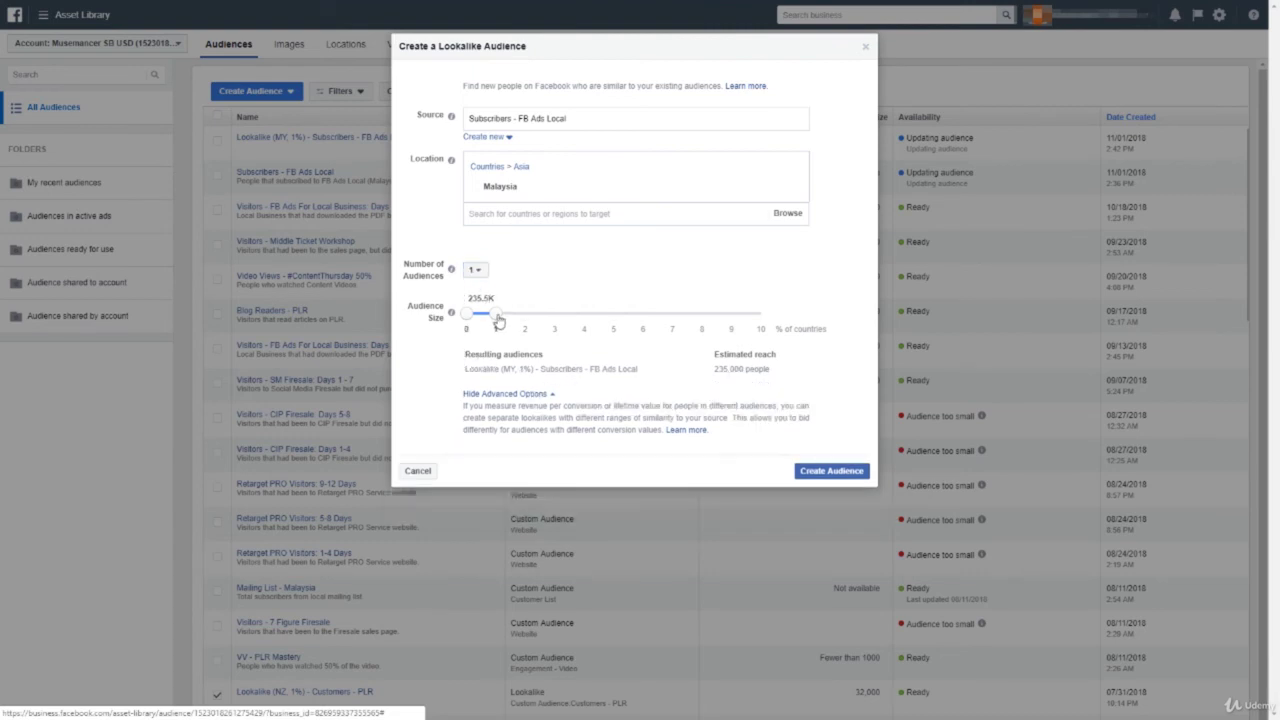
pyautogui.click(518, 316)
pyautogui.moveTo(467, 314); pyautogui.dragTo(497, 314)
# Step: Create the 1%–2% Malaysia lookalike and scroll the list to check its new row
pyautogui.click(852, 471)
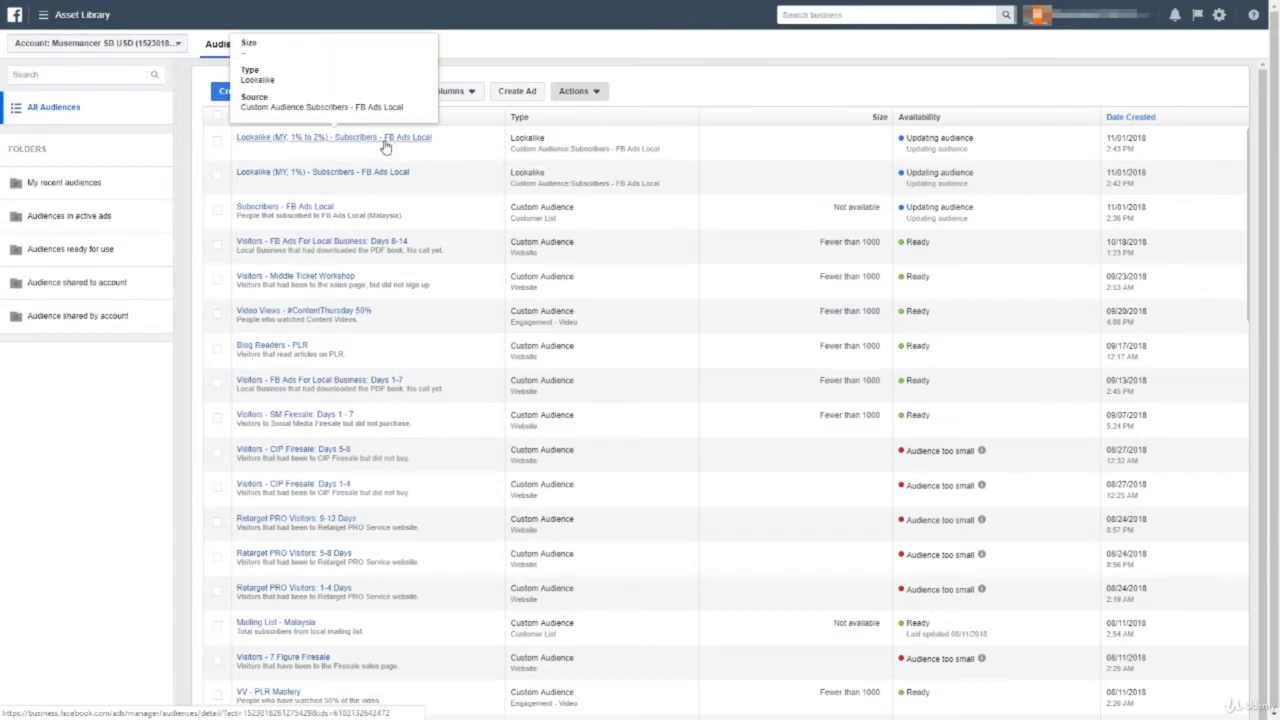
pyautogui.scroll(-2, 388, 160)
pyautogui.scroll(-1, 391, 185)
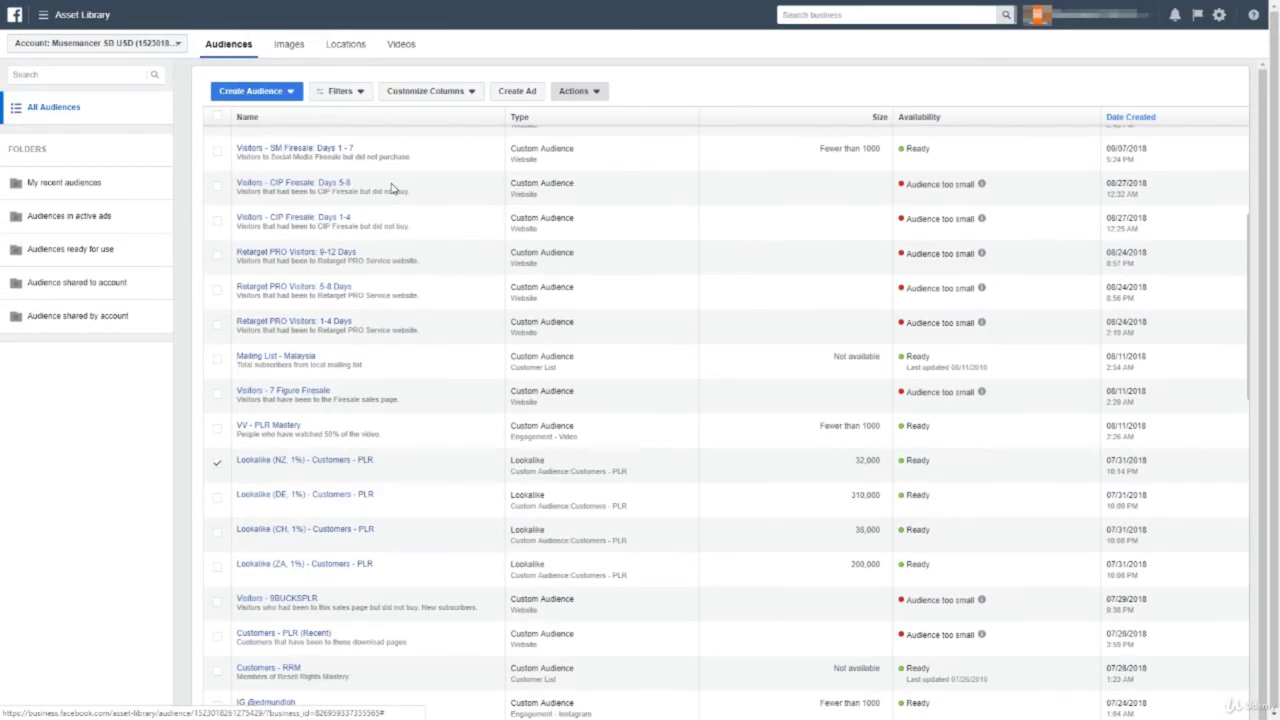
pyautogui.scroll(3, 391, 187)
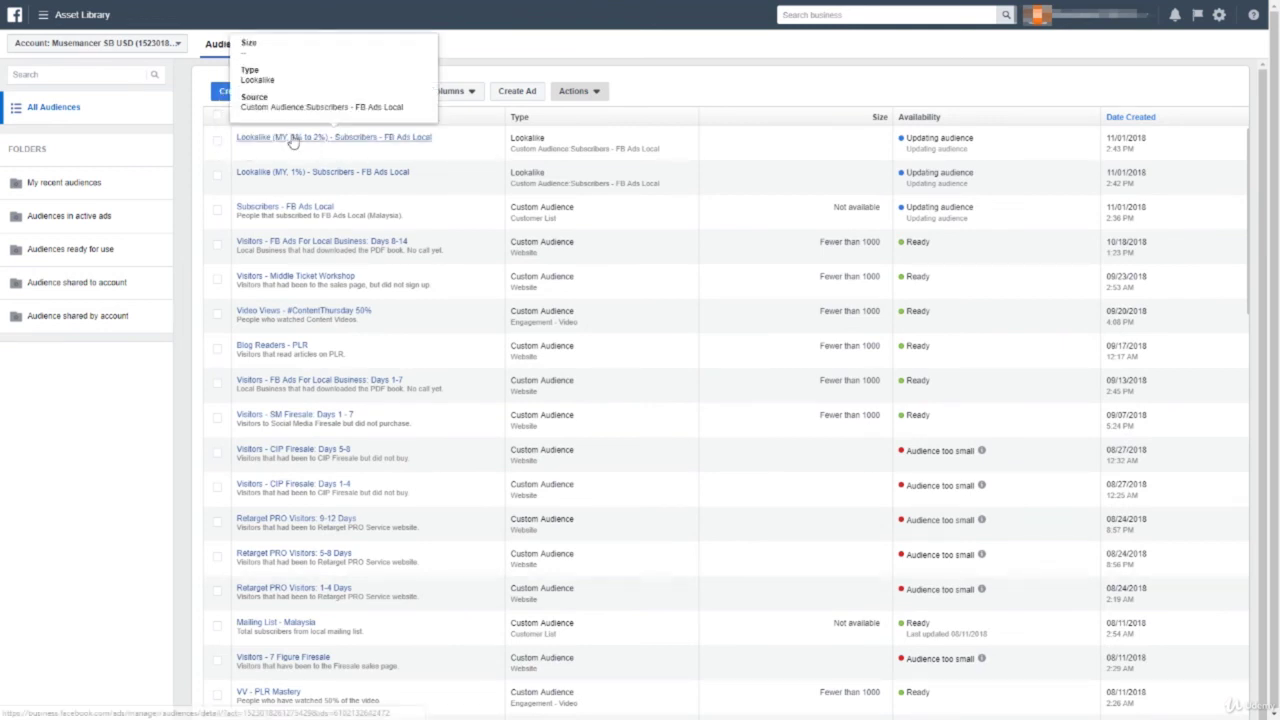
# Step: Start a new lookalike from Subscribers - FB Ads Local targeting Malaysia
pyautogui.click(230, 93)
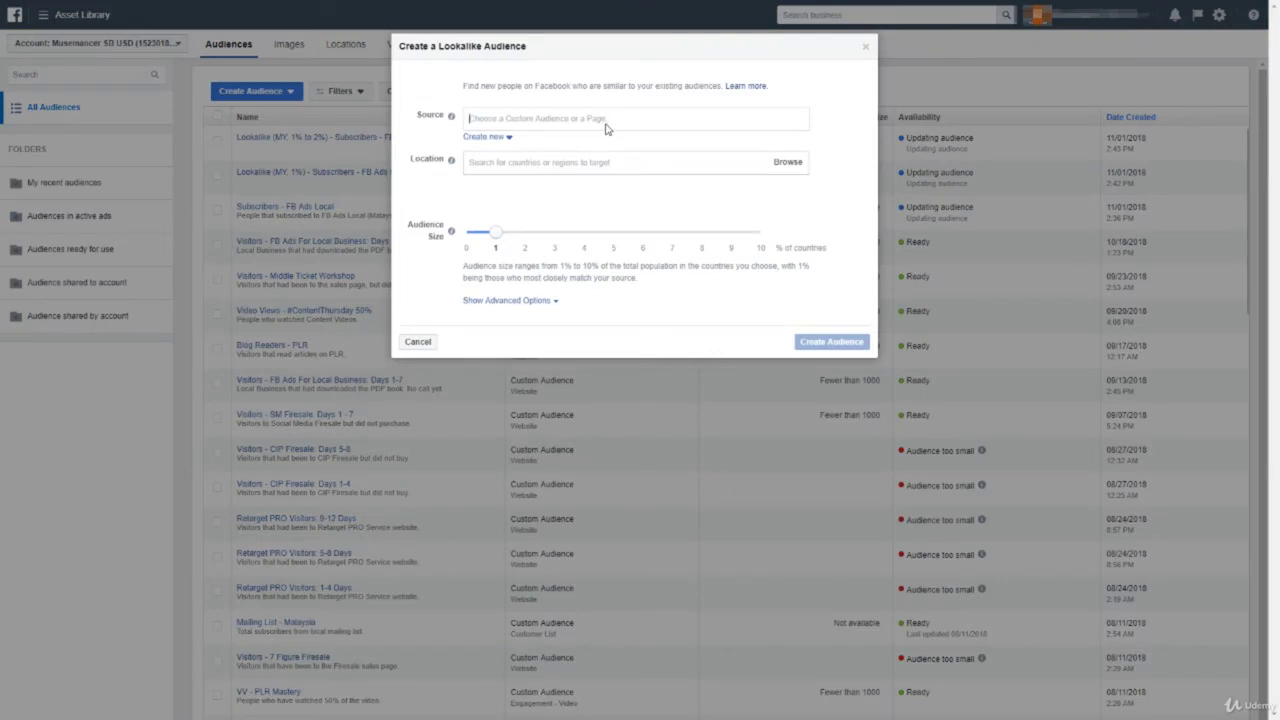
pyautogui.click(606, 118)
pyautogui.click(605, 149)
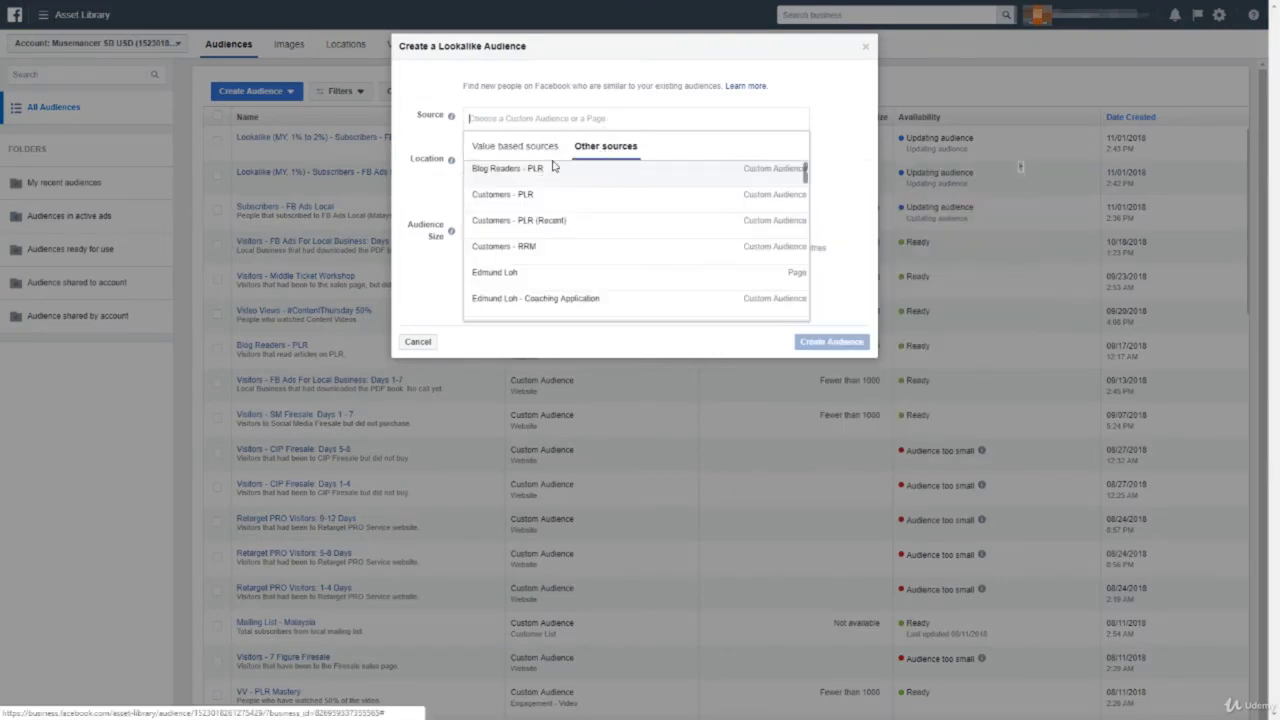
pyautogui.write('sub')
pyautogui.click(540, 171)
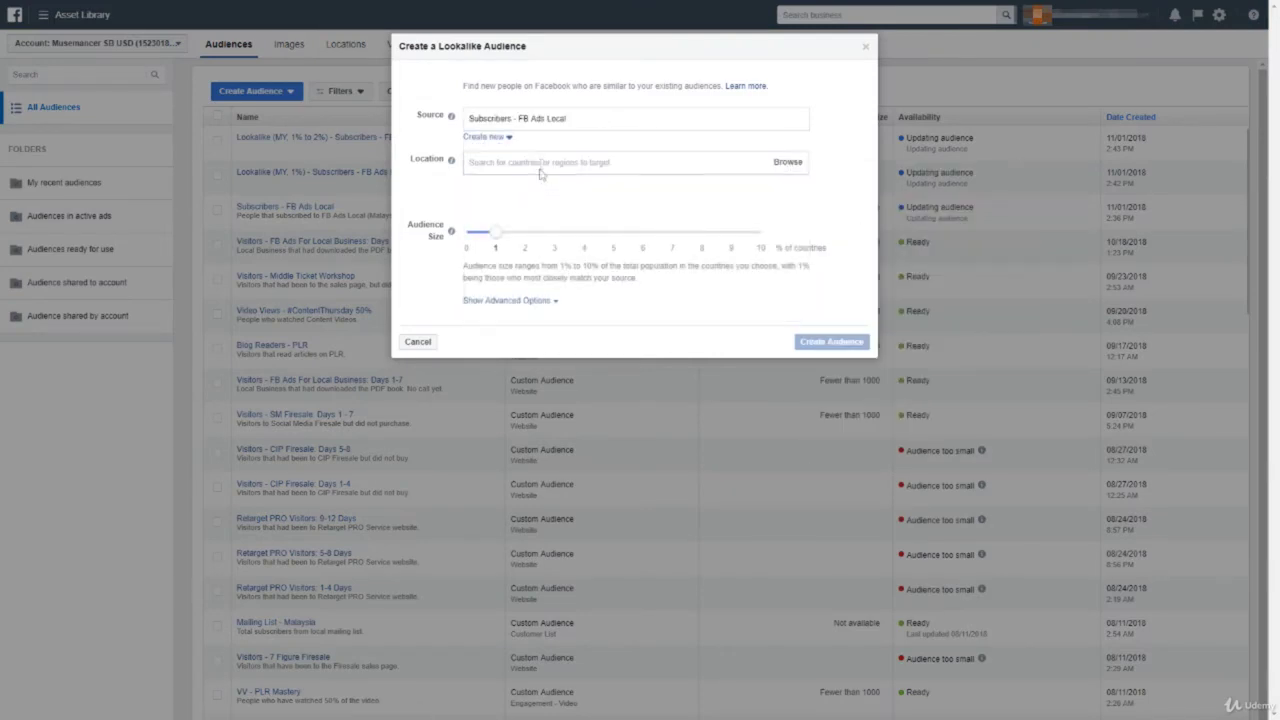
pyautogui.write('malaysia')
pyautogui.click(516, 182)
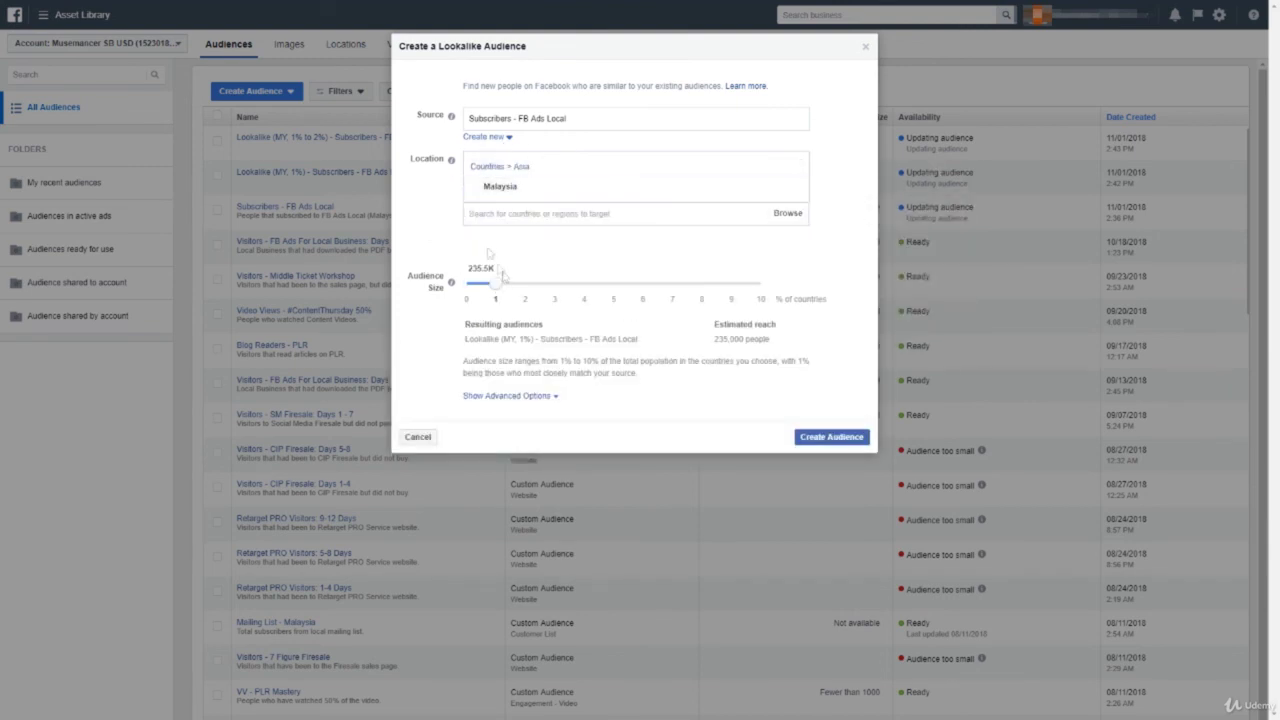
# Step: Set one audience with a 2% to 3% size range and create it
pyautogui.click(518, 396)
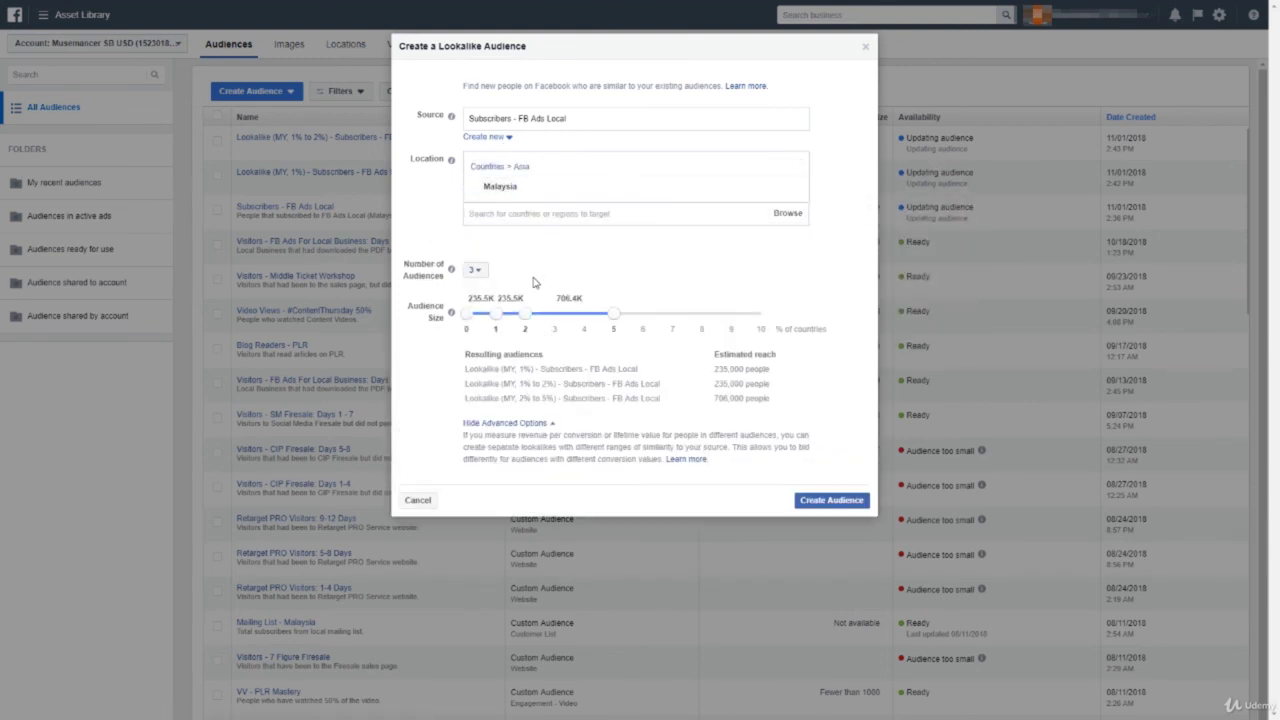
pyautogui.click(476, 270)
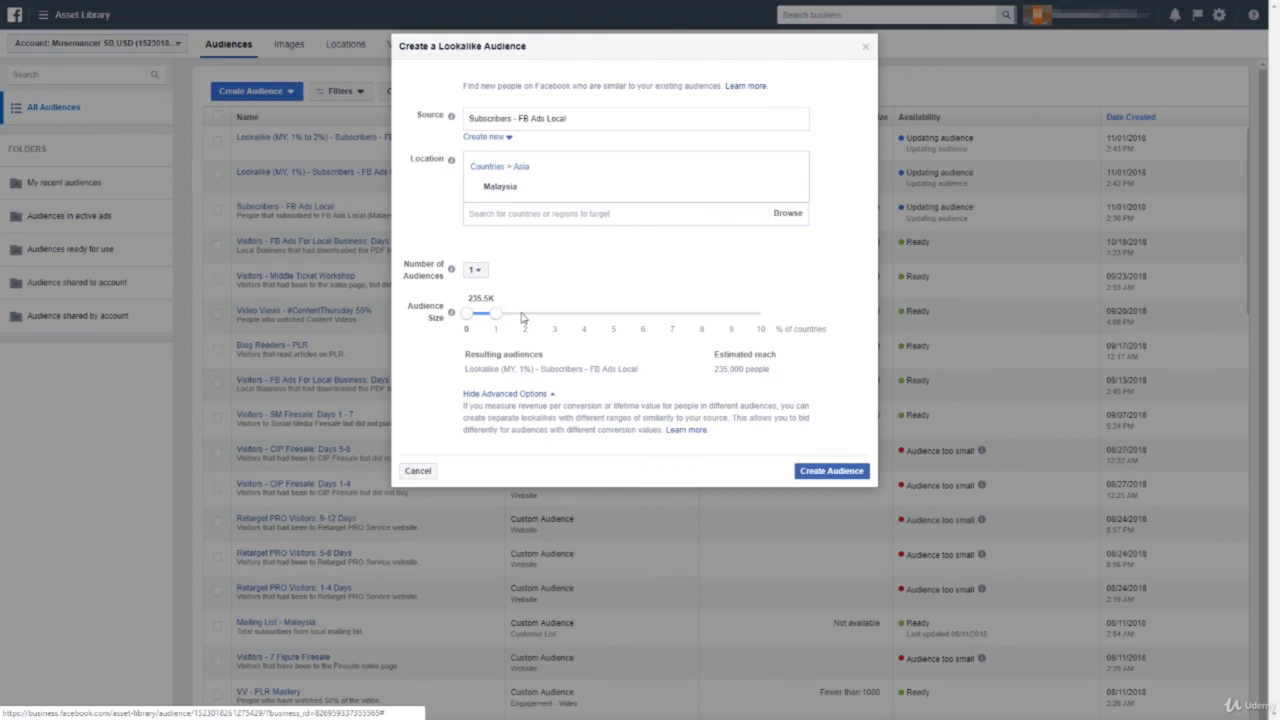
pyautogui.moveTo(497, 315); pyautogui.dragTo(553, 324)
pyautogui.moveTo(466, 314); pyautogui.dragTo(525, 314)
pyautogui.click(835, 478)
pyautogui.click(838, 474)
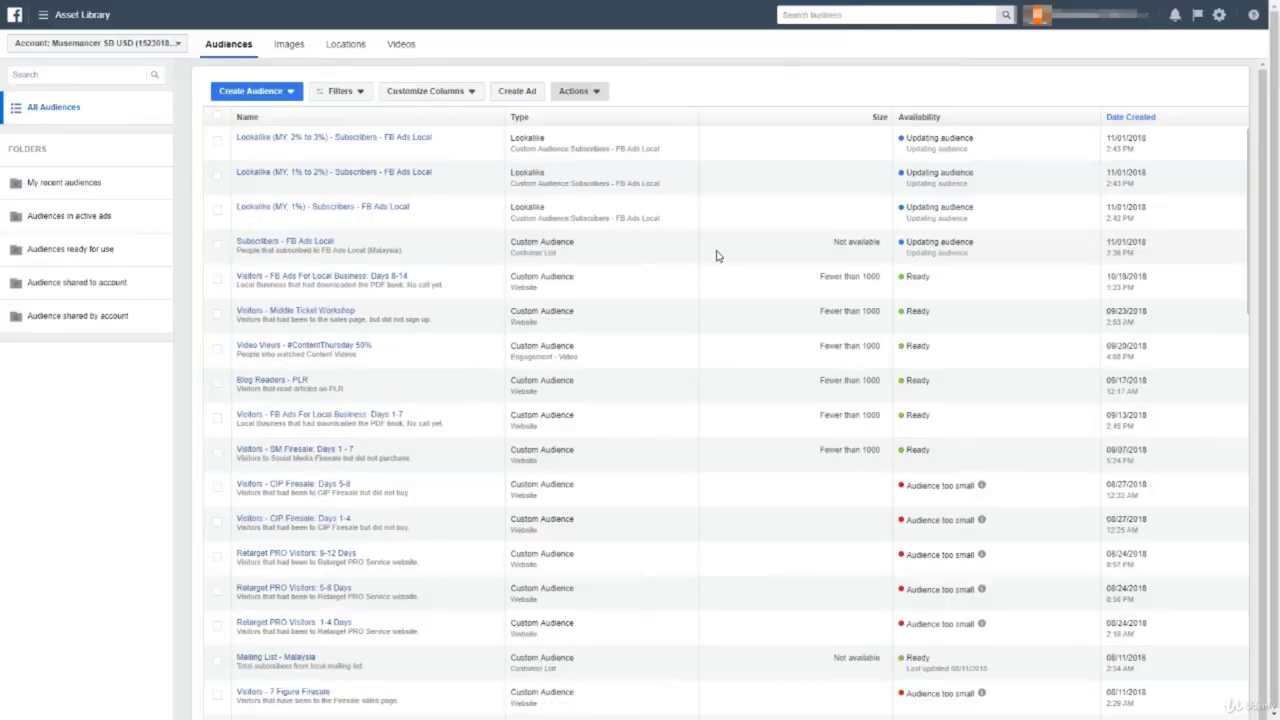
# Step: Tick the 2%–3%, 1%–2% and 1% Lookalike (MY) rows in the list
pyautogui.click(217, 210)
pyautogui.click(217, 175)
pyautogui.click(217, 140)
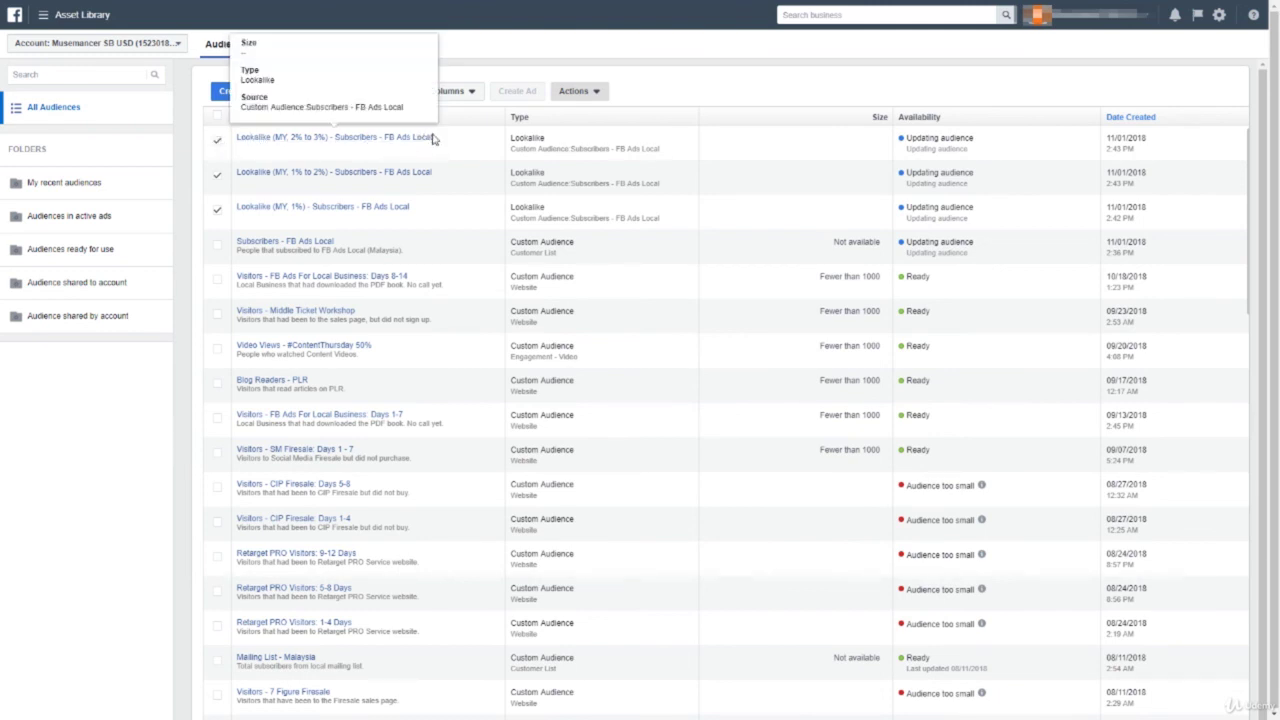